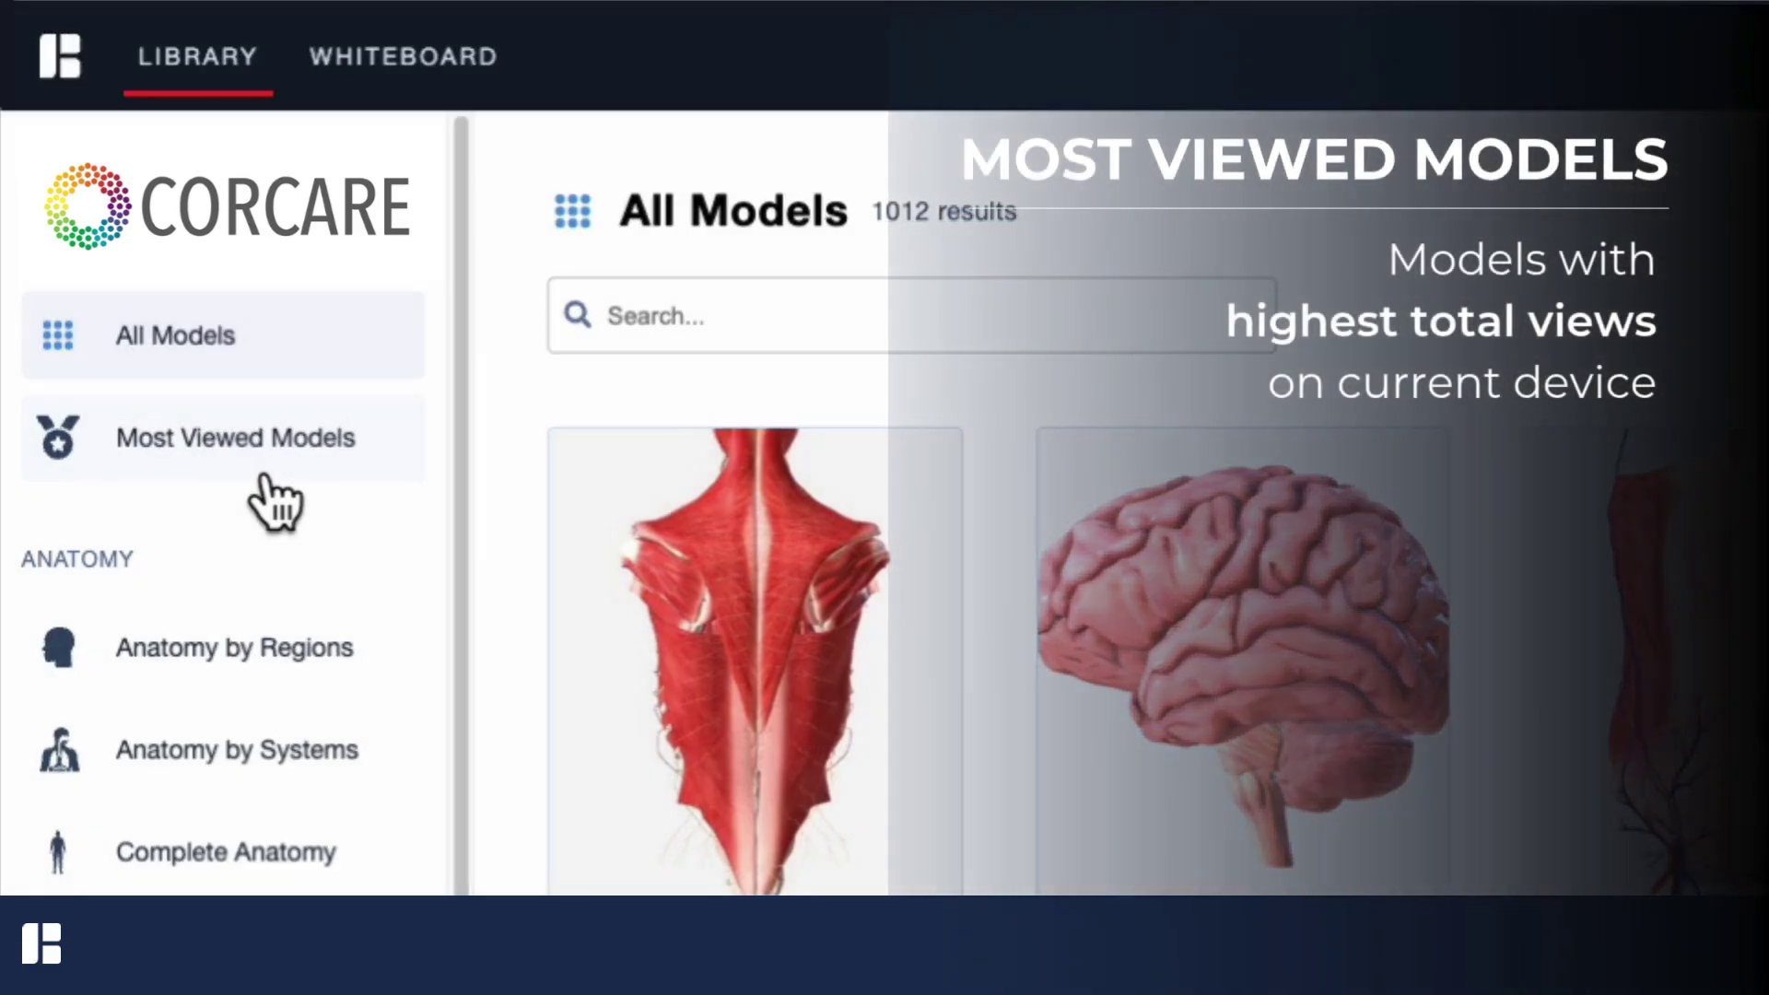
- Browse the library's Most Viewed, body region, body system, complete anatomy, cross section and Primary Care model groups
left_click(263, 477)
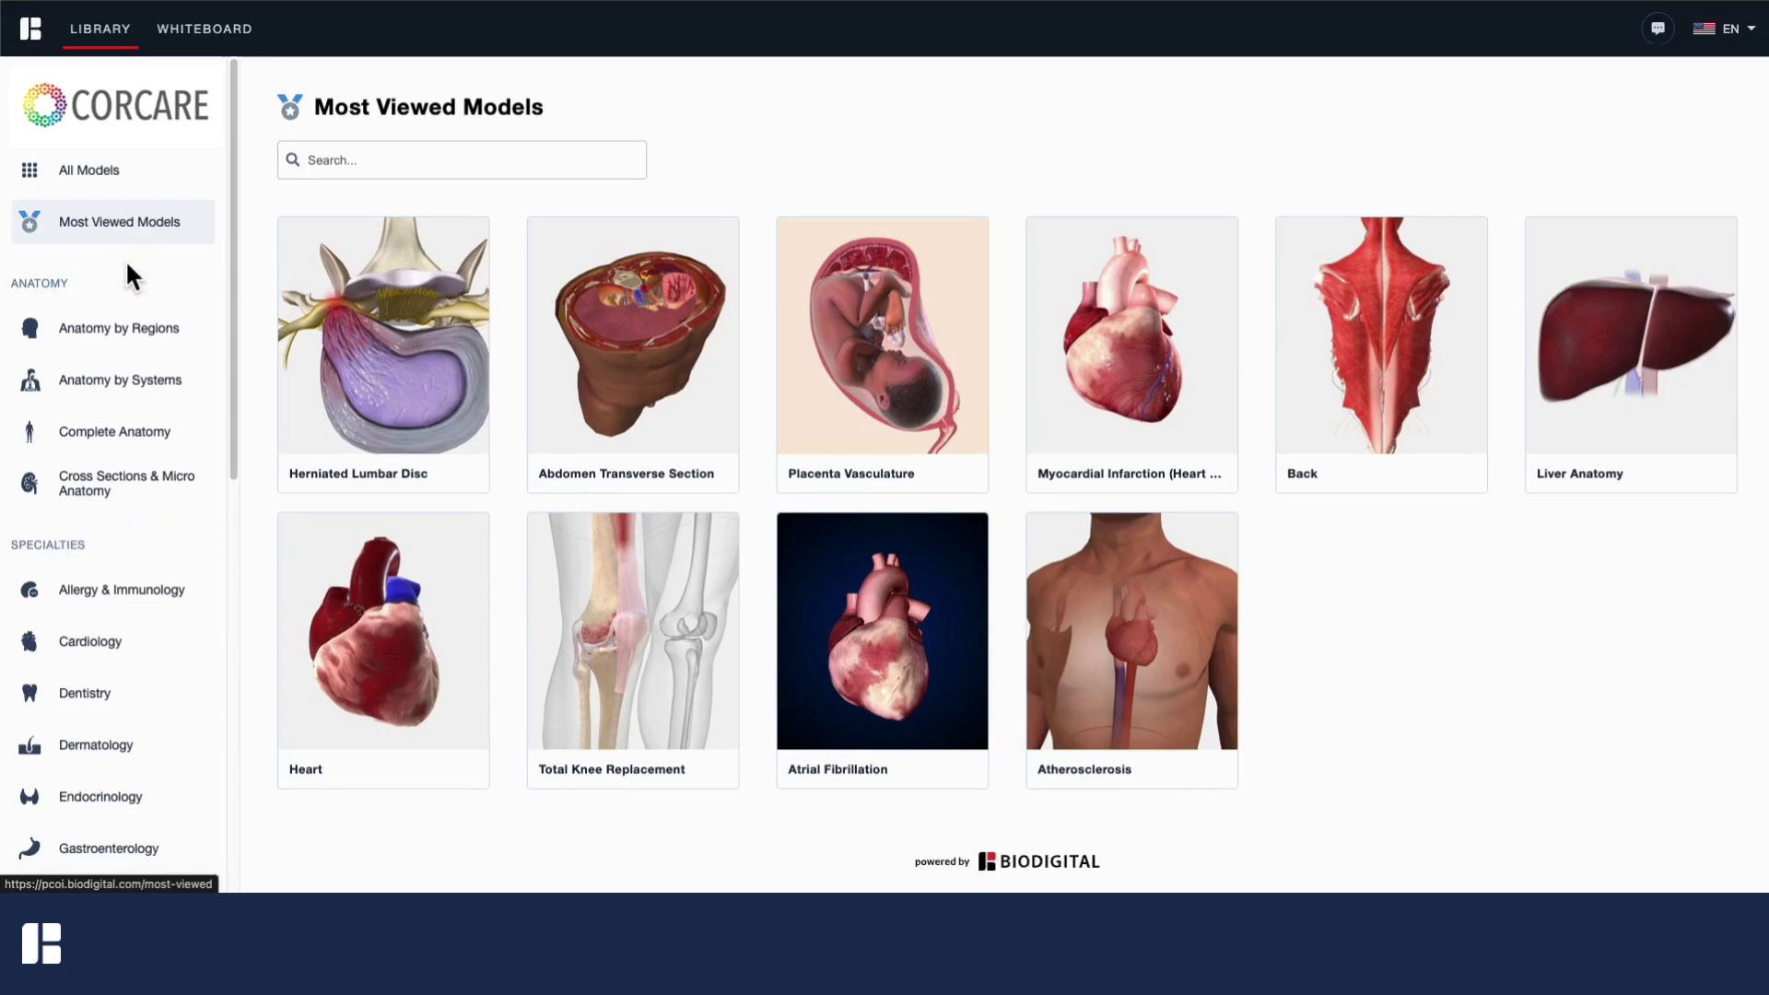
left_click(118, 328)
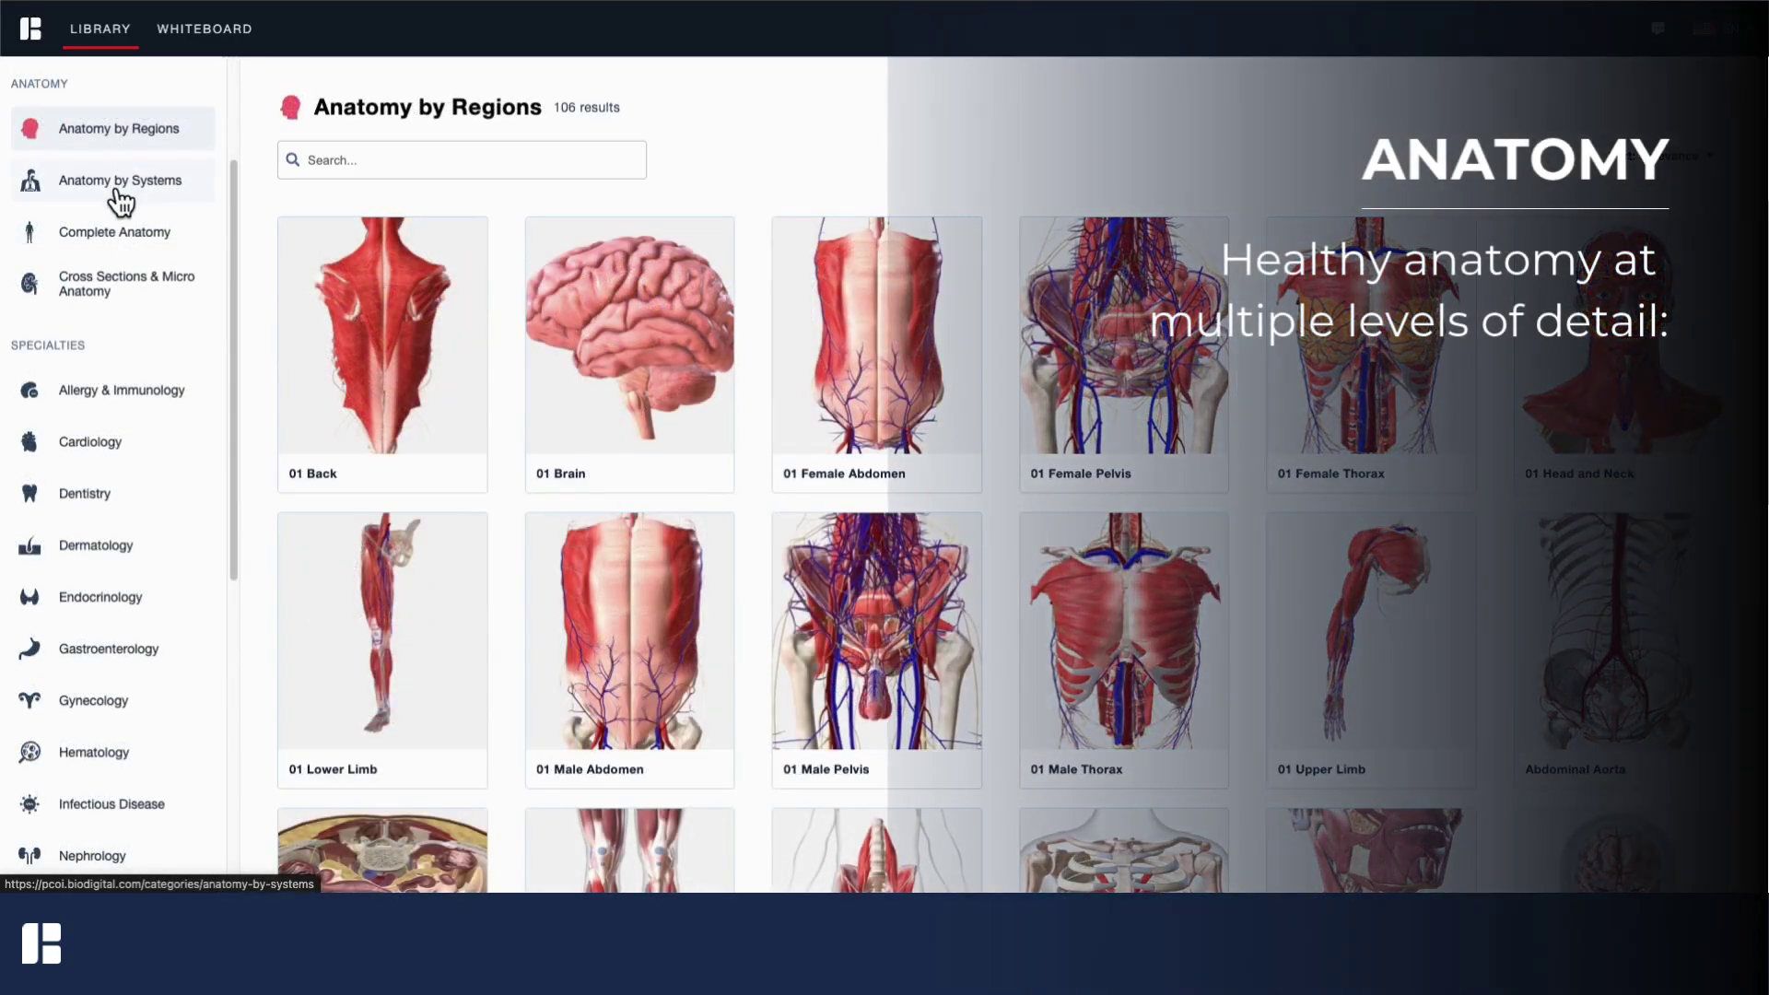
left_click(118, 184)
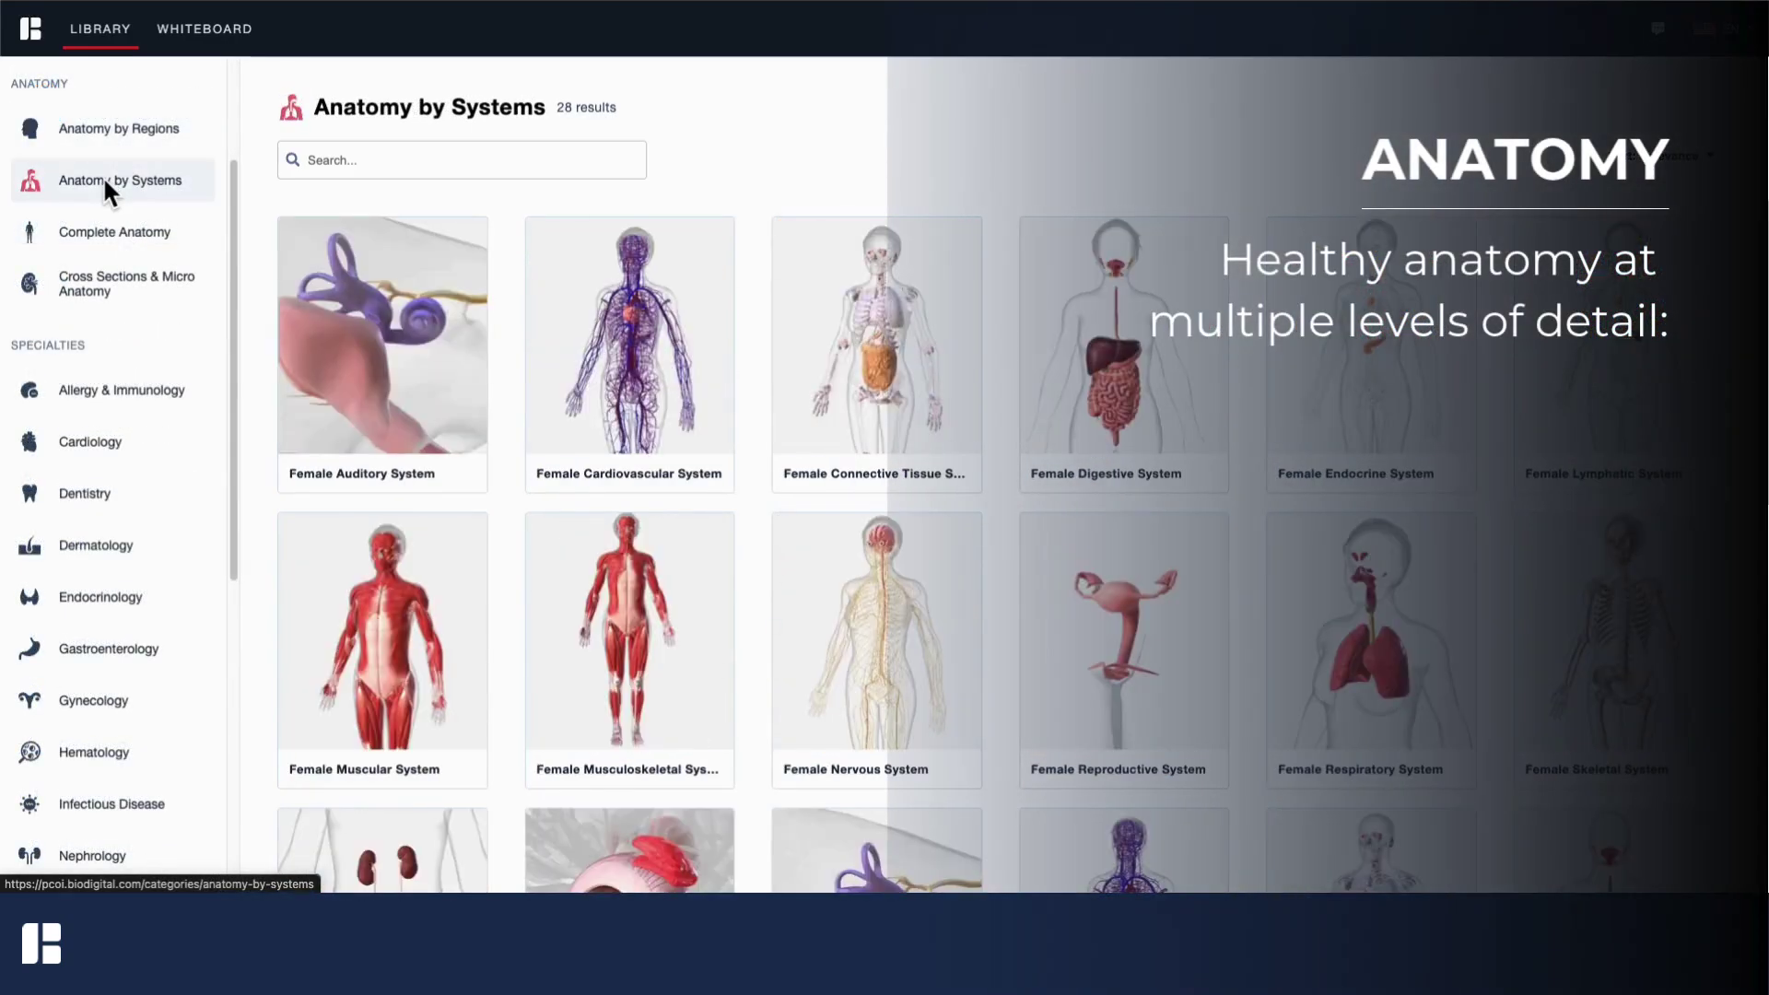
left_click(109, 238)
left_click(94, 277)
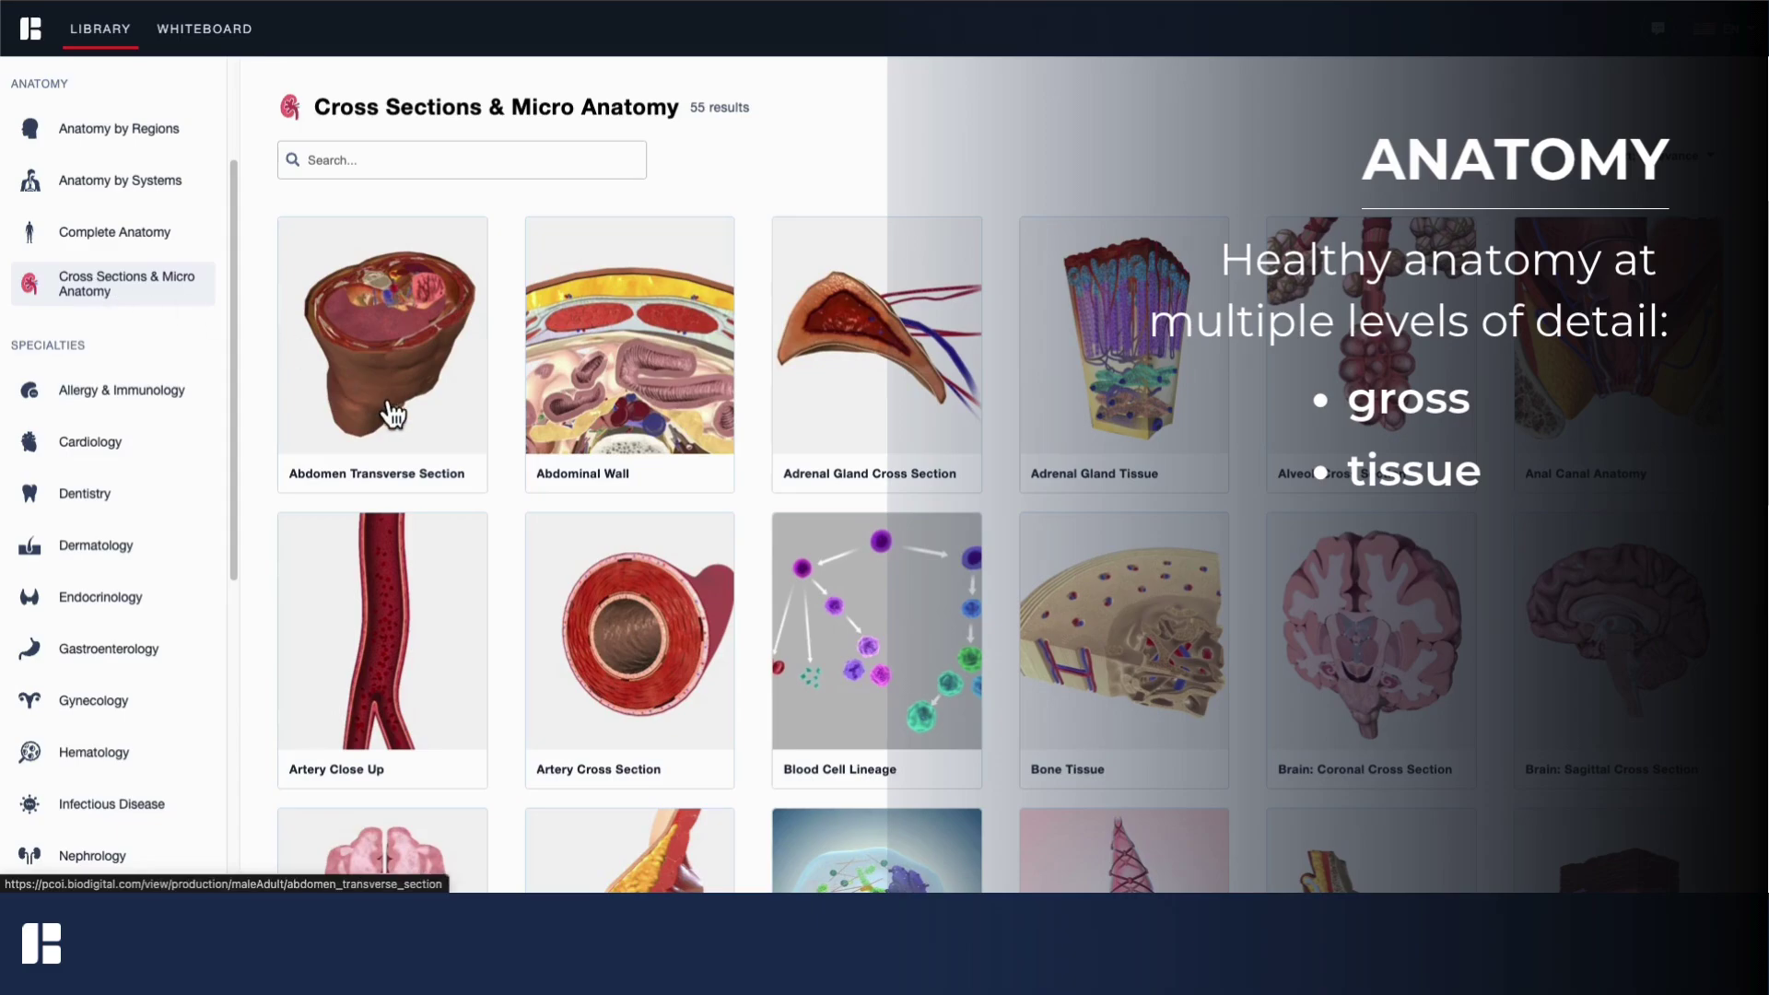
scroll(178, 443, "down", 4)
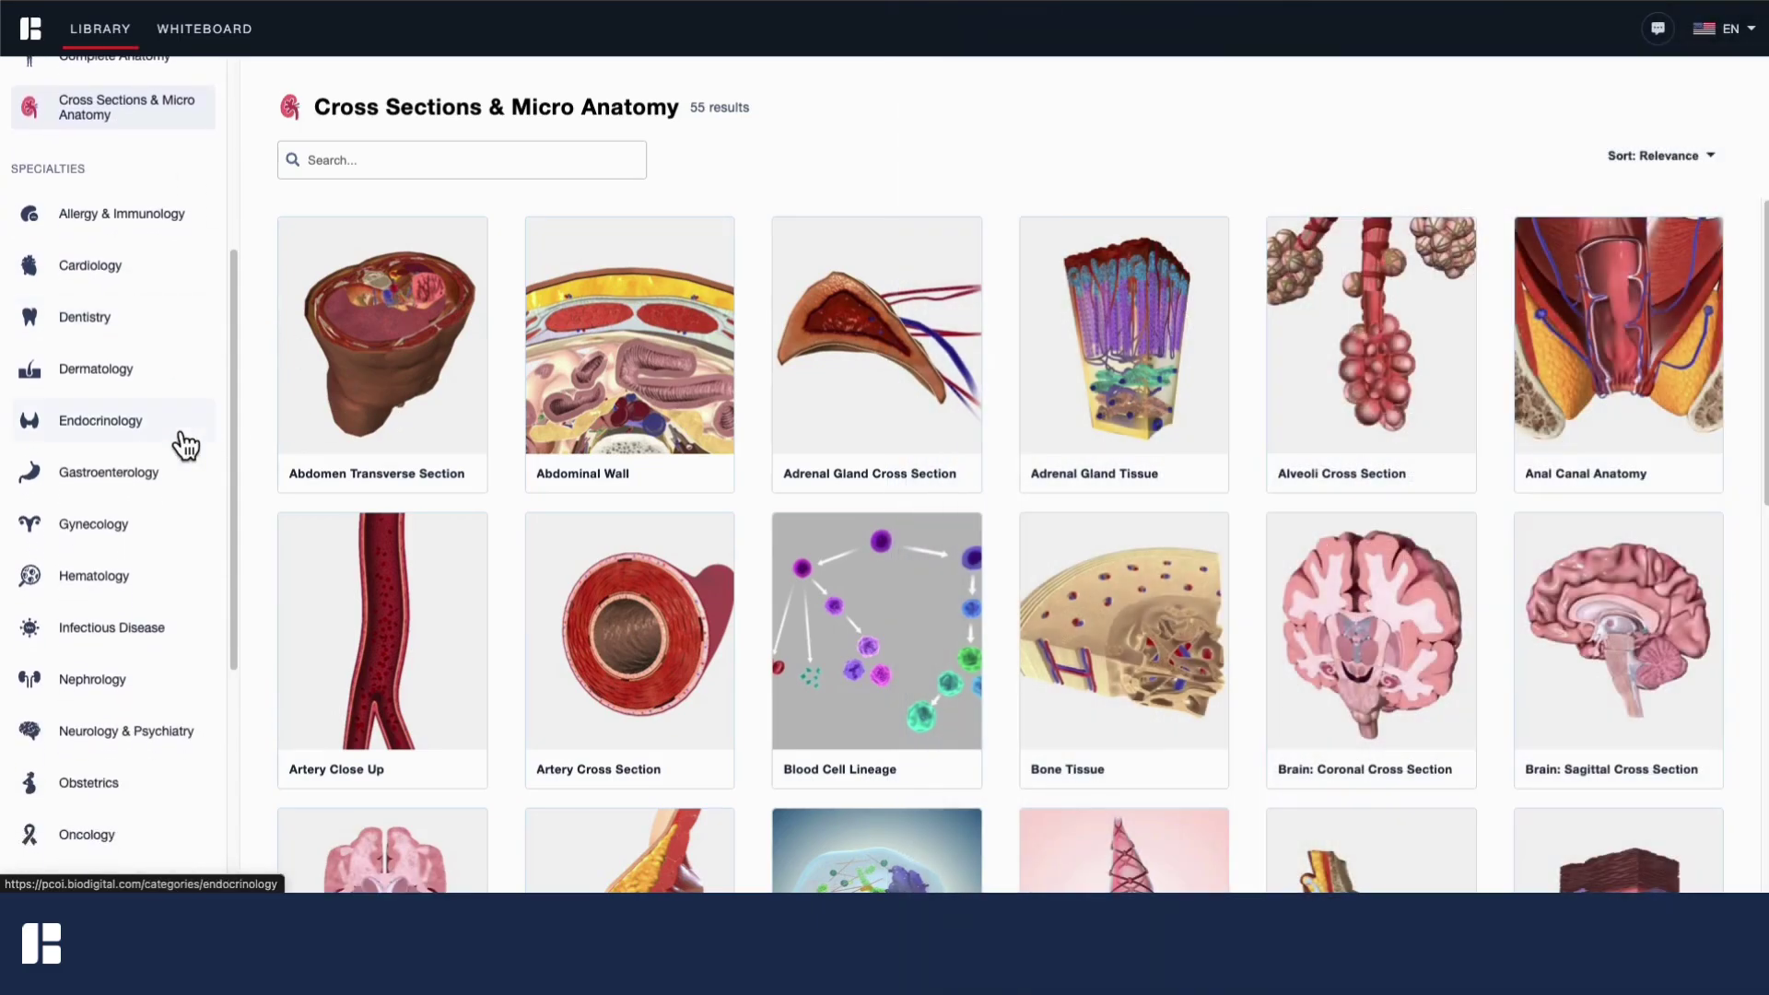
scroll(181, 442, "down", 4)
left_click(112, 717)
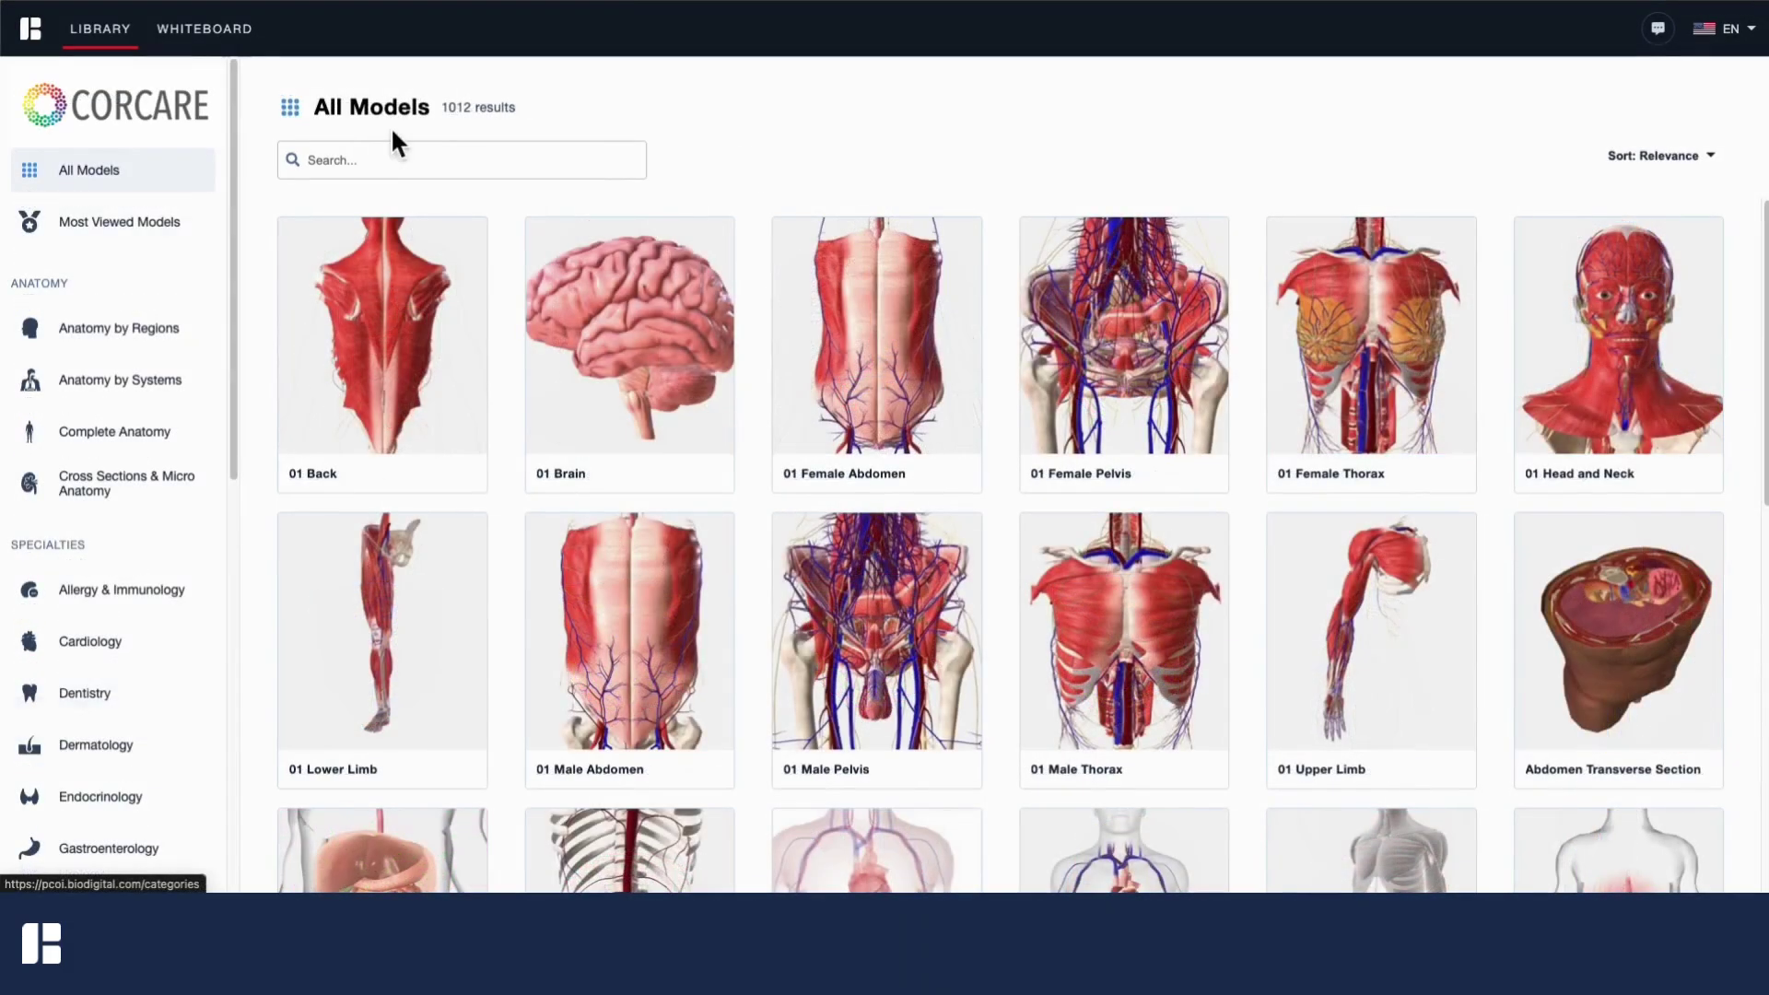
- Return to All Models, search the list, and open the Herniated Lumbar Disc model
left_click(390, 162)
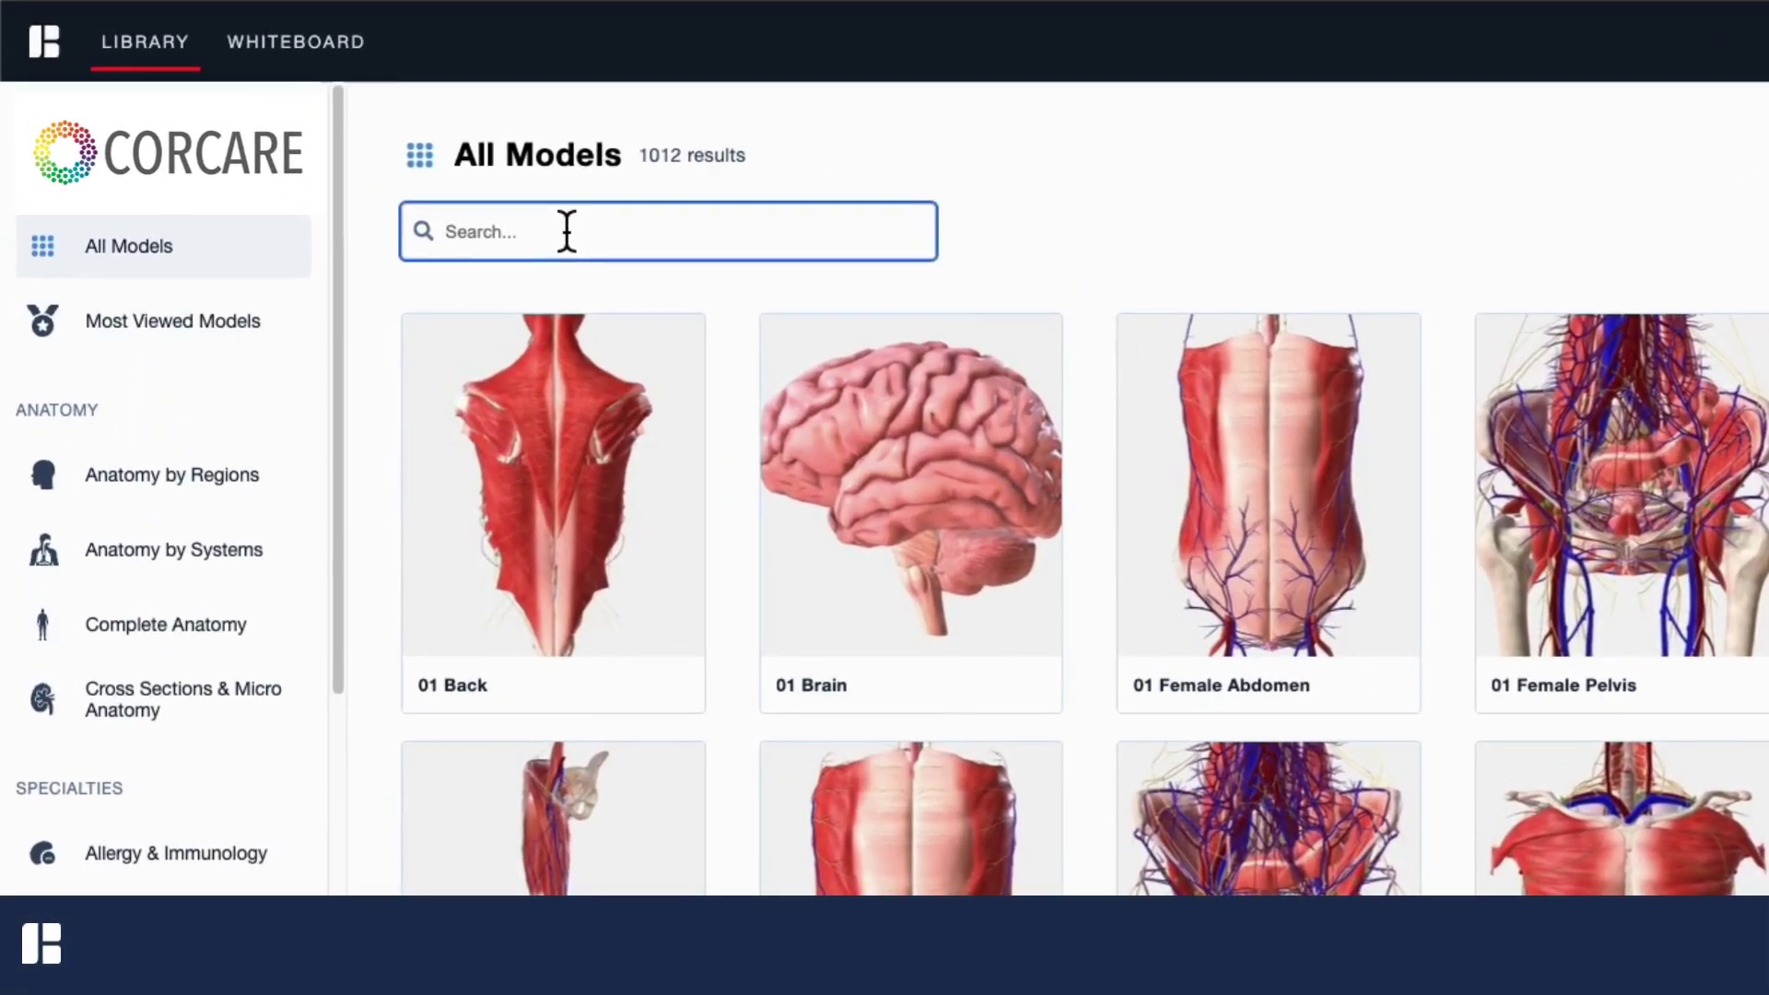
type("knee")
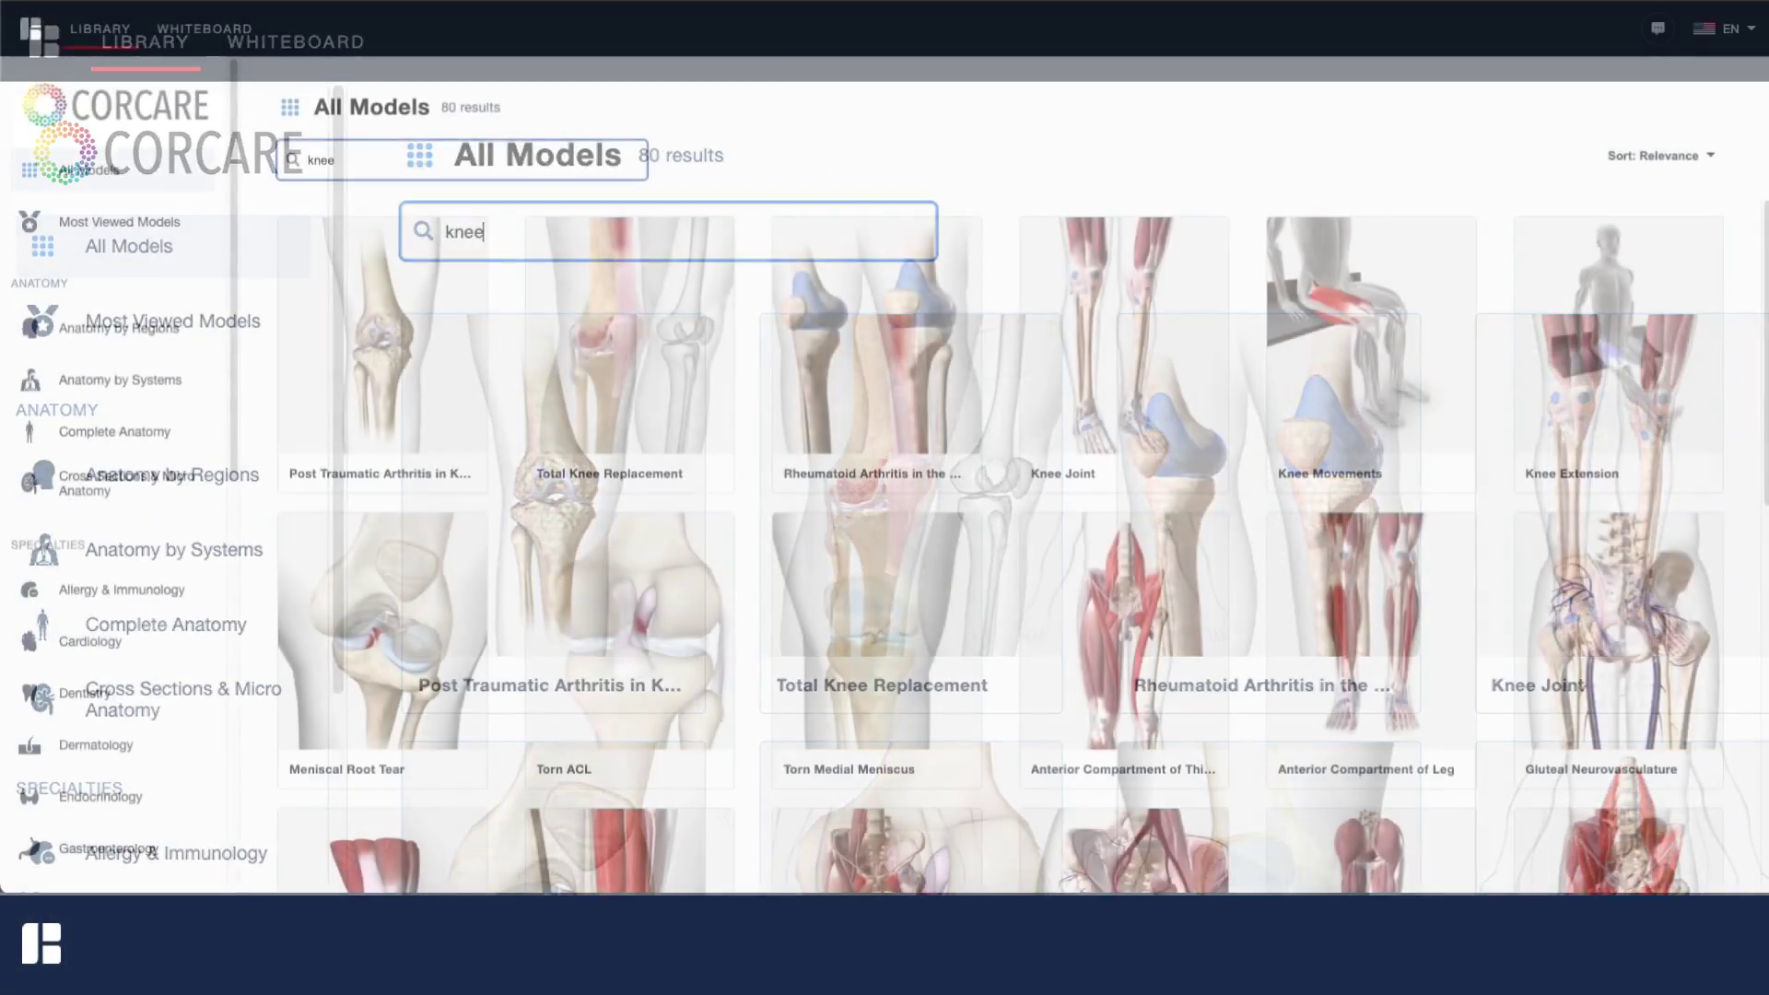
scroll(157, 369, "down", 9)
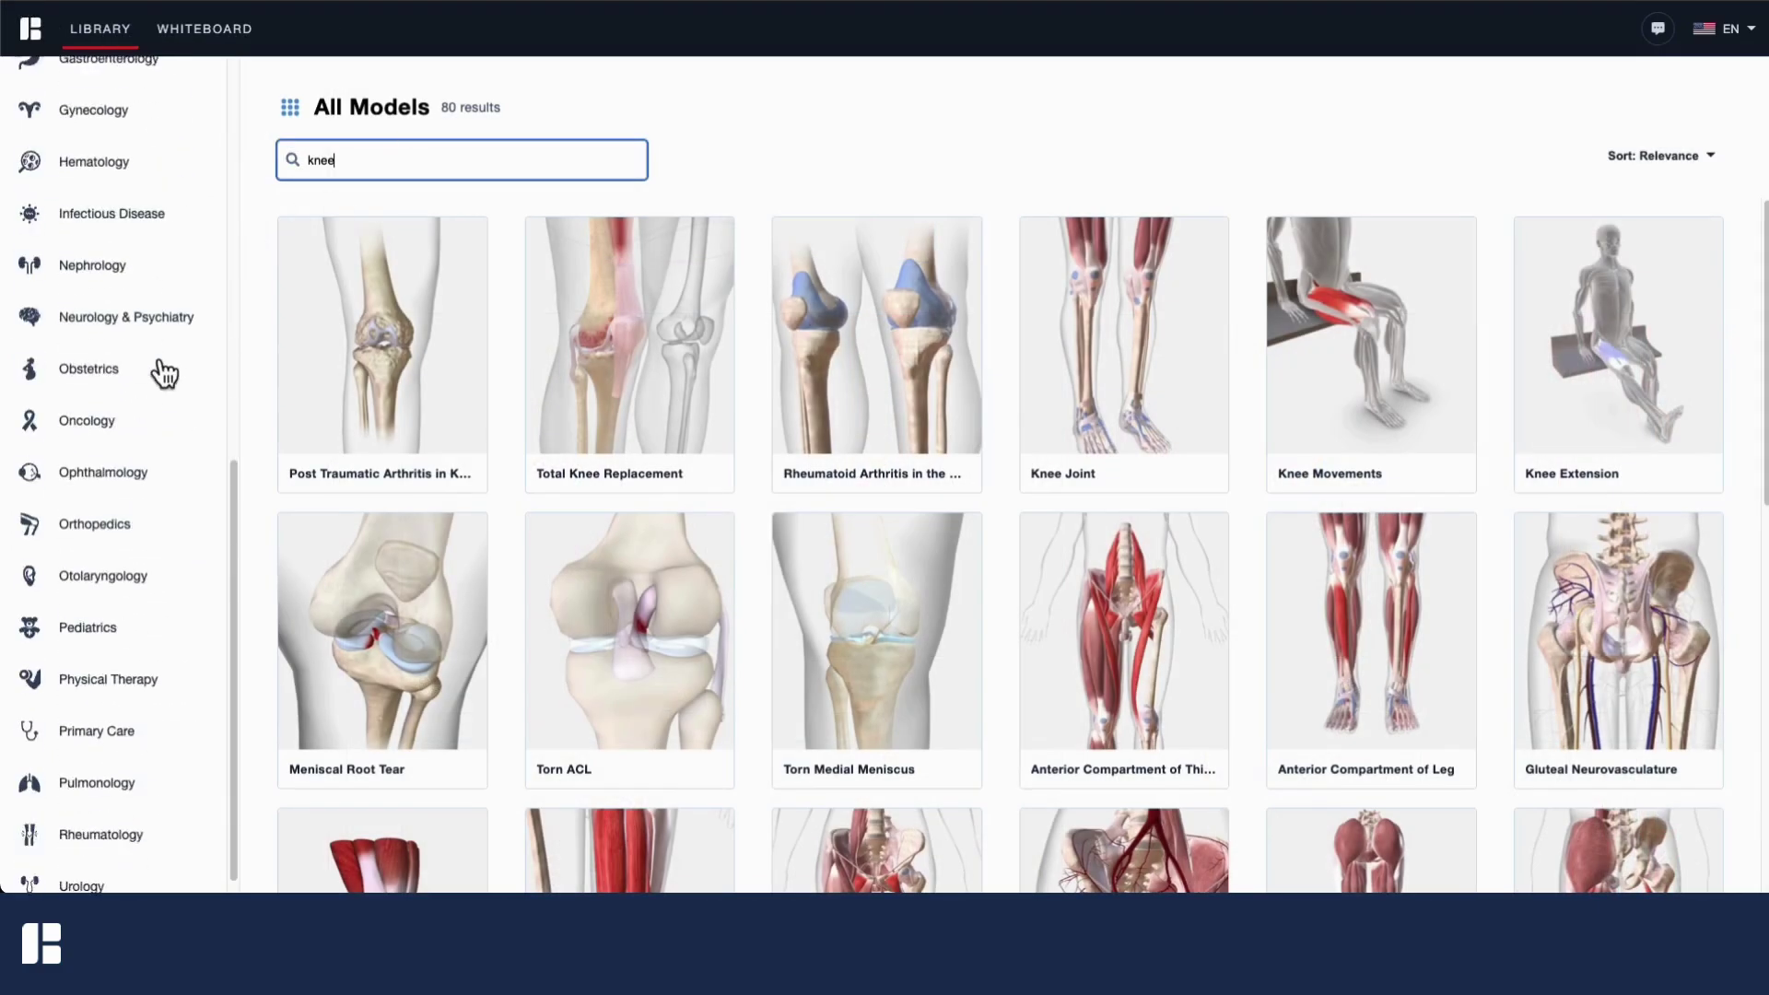
left_click(157, 714)
left_click(415, 172)
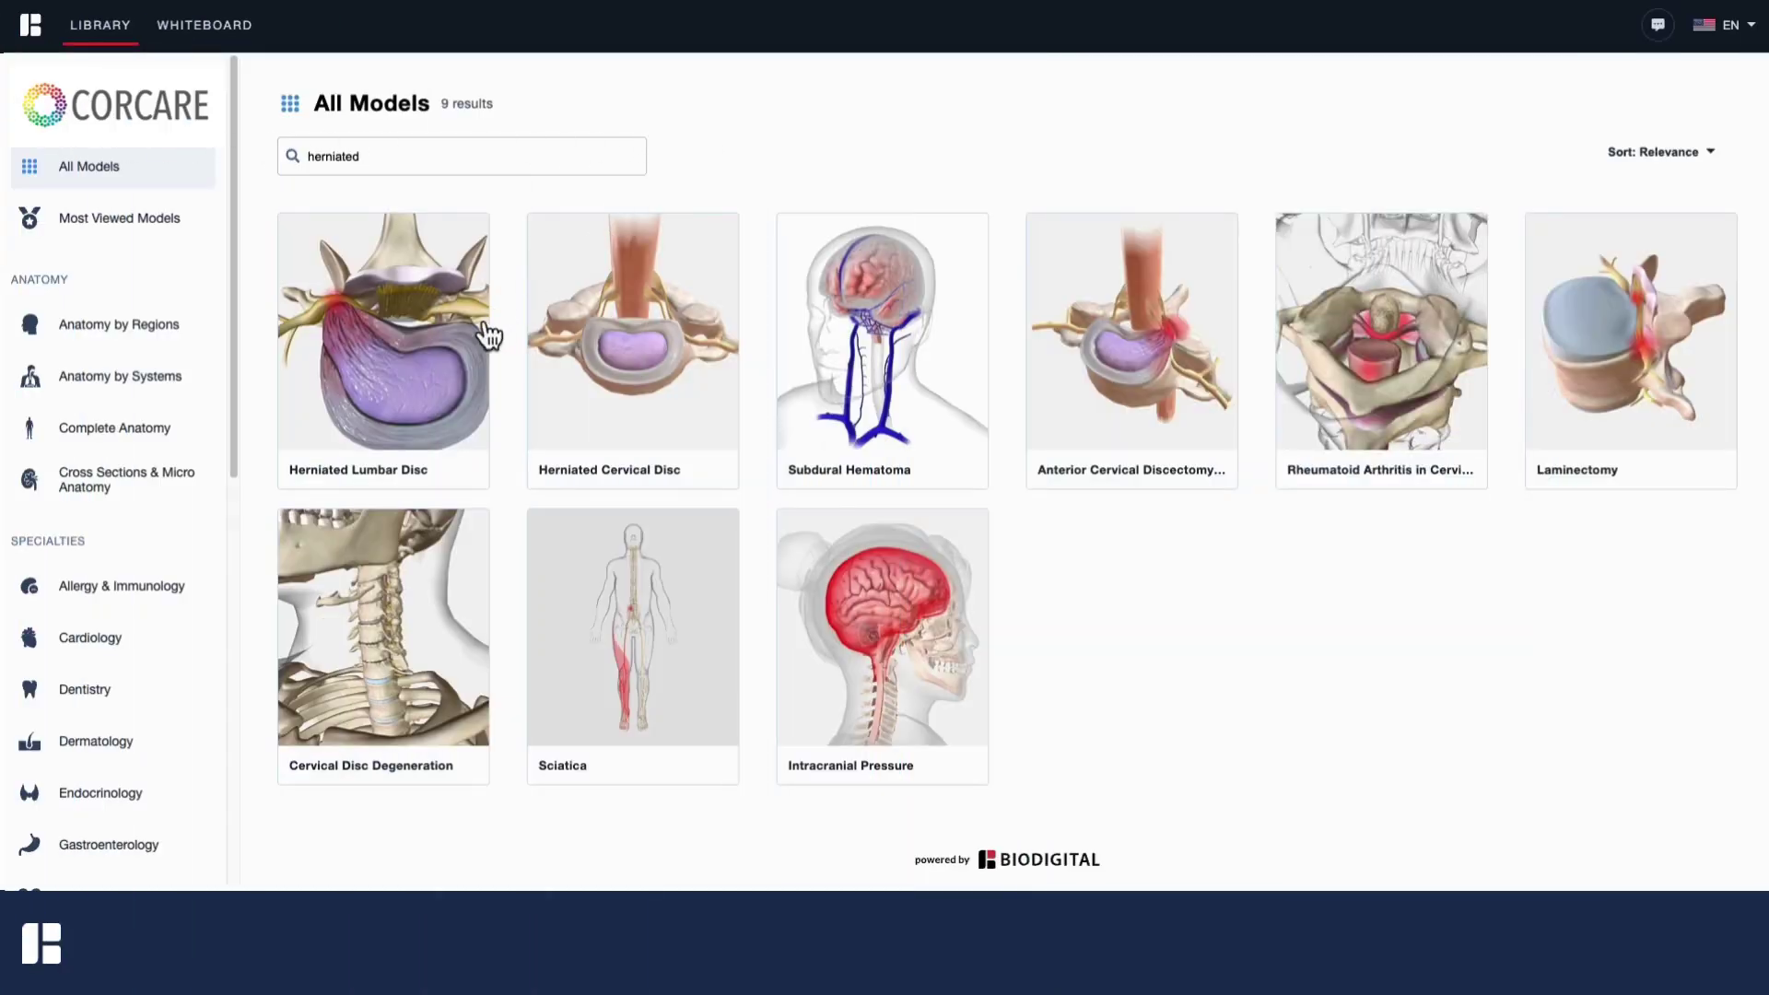
left_click(416, 391)
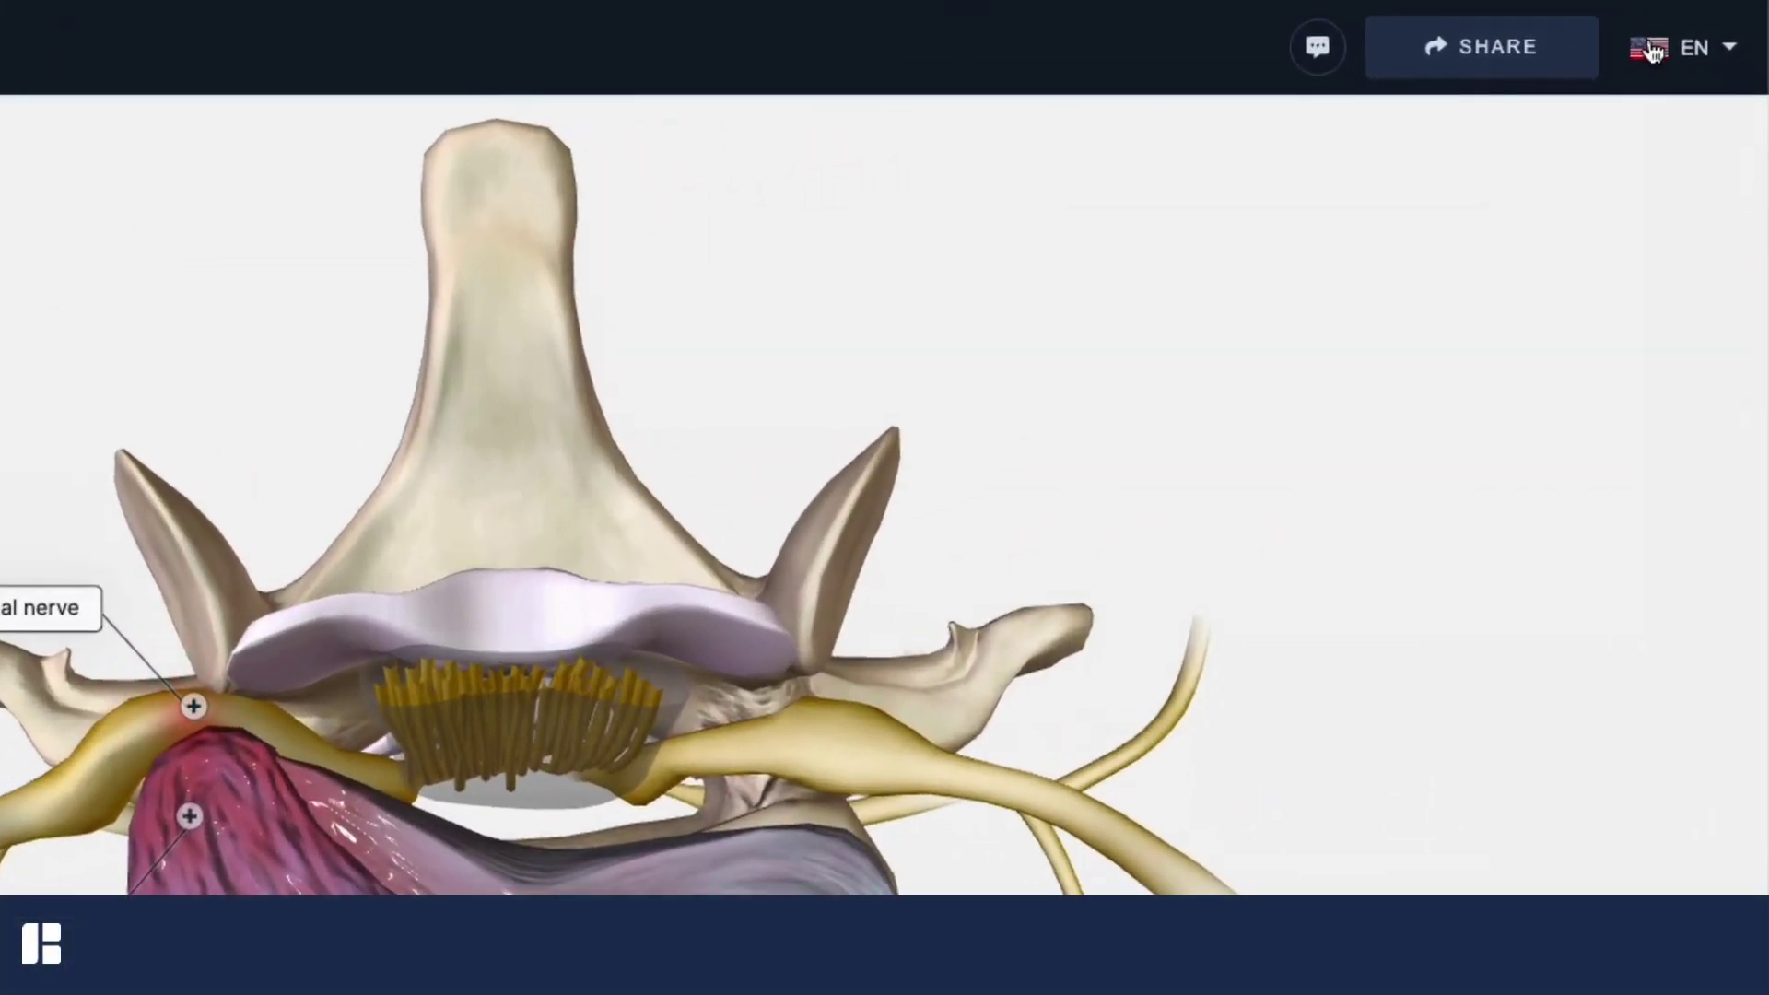
- Check the EN language list, then tilt, zoom and pan the herniated disc model
left_click(1649, 51)
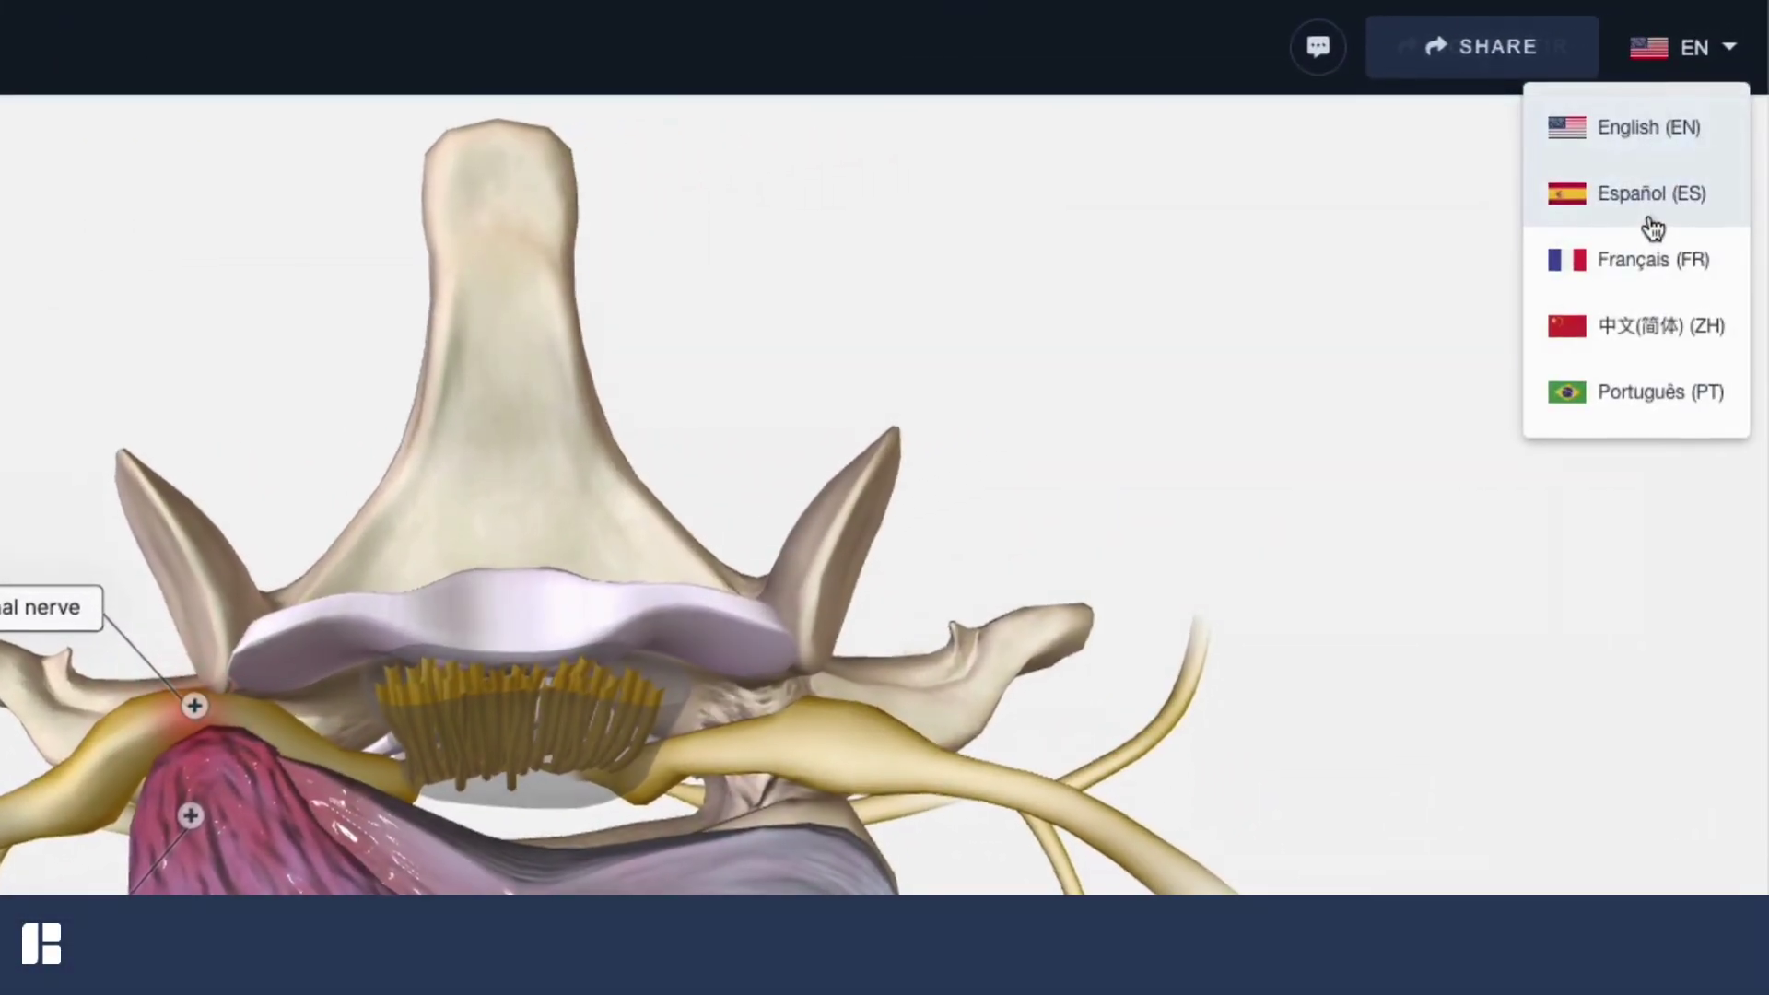
left_click(1639, 192)
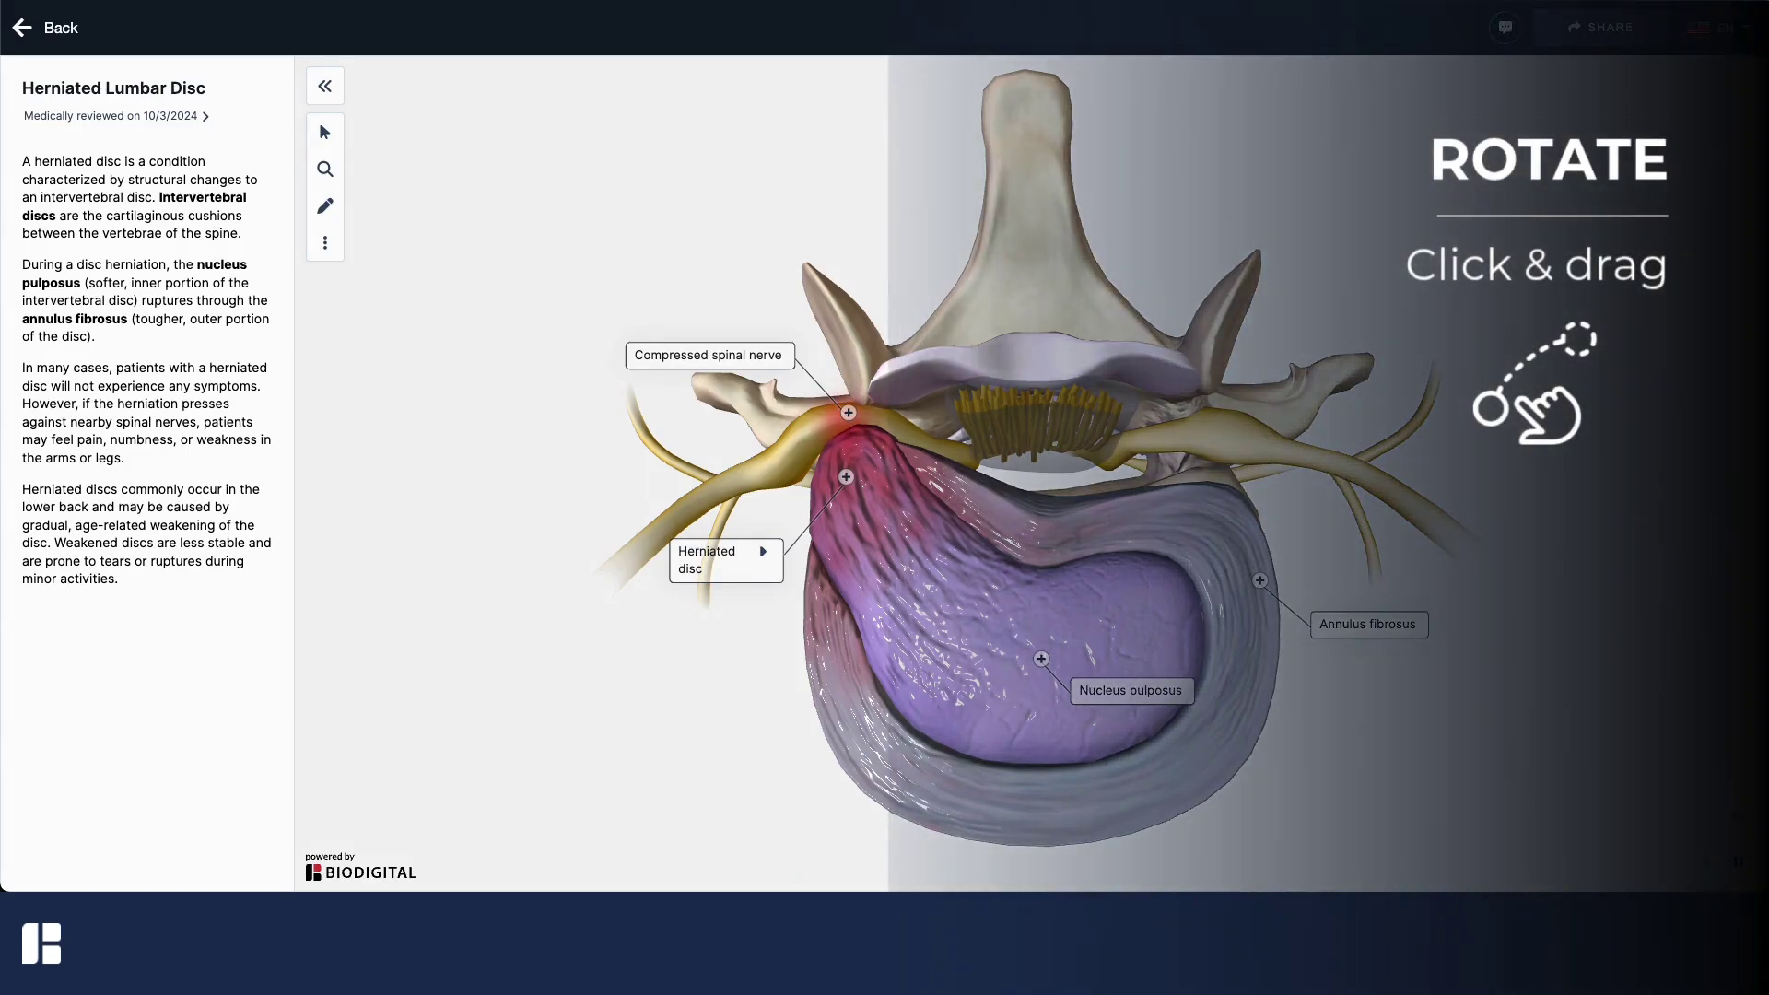
mouse_move(1189, 754)
left_mouse_down()
mouse_move(1203, 700)
mouse_move(1202, 750)
mouse_move(1176, 756)
mouse_move(1198, 750)
left_mouse_up()
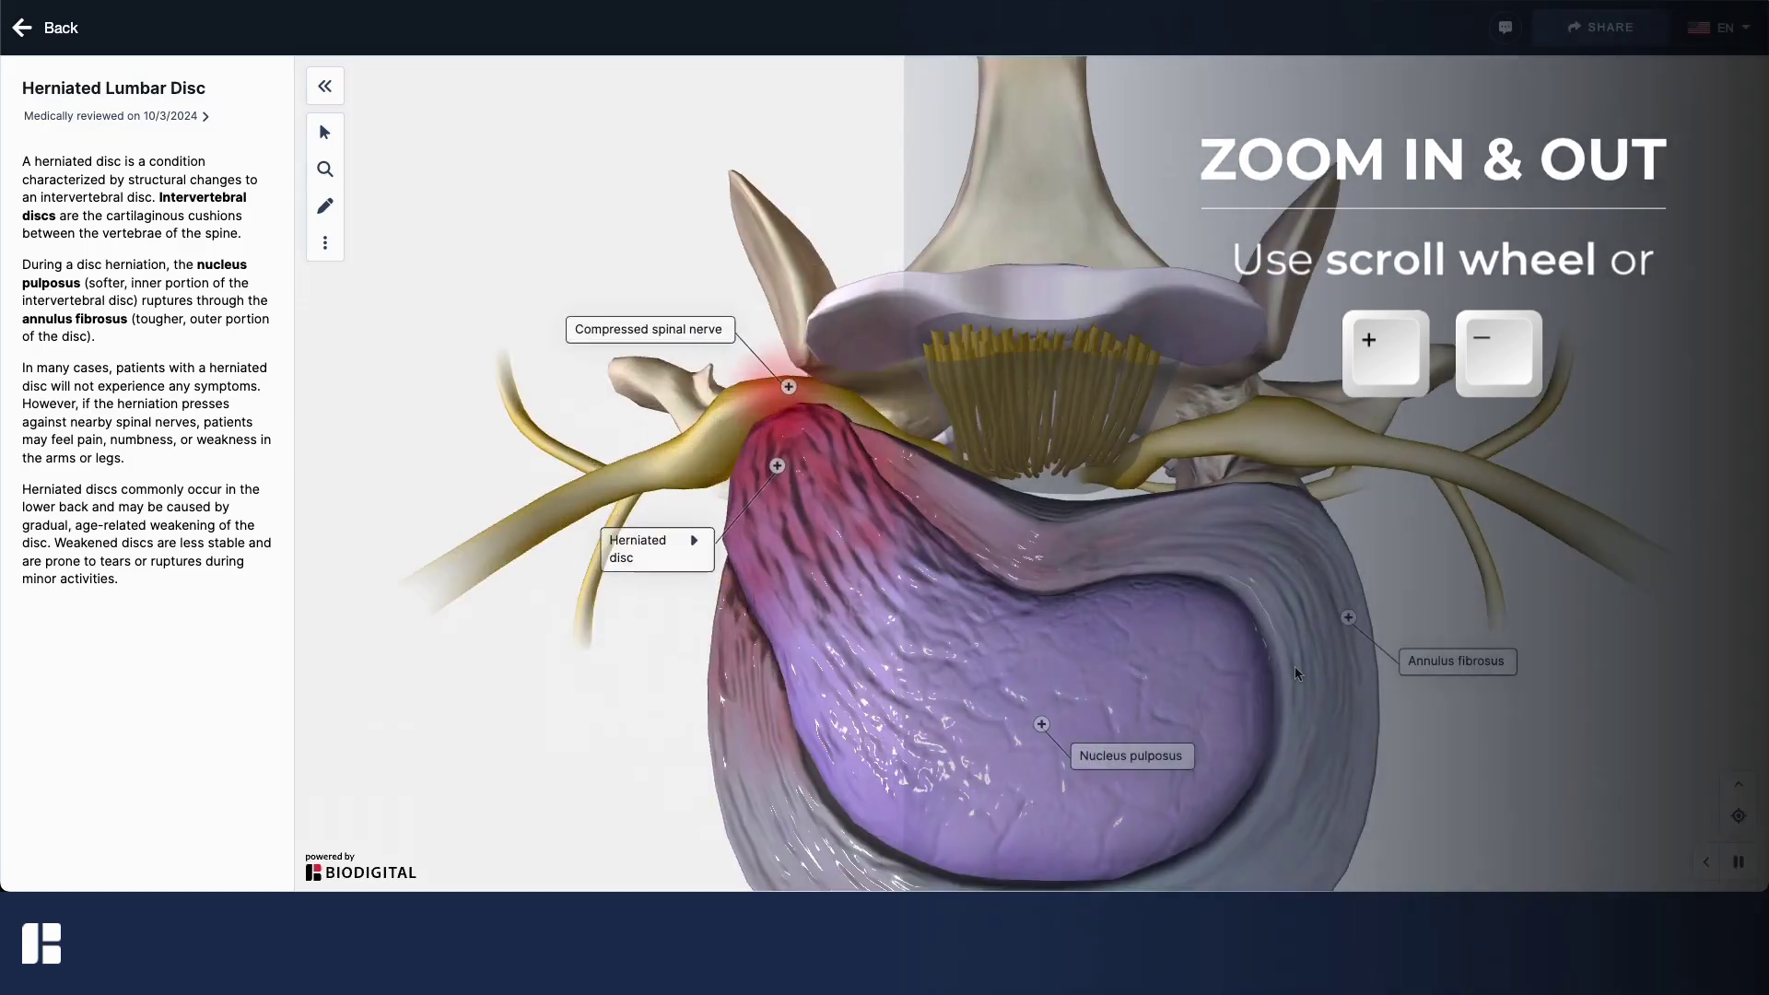
scroll(1296, 666, "down", 3)
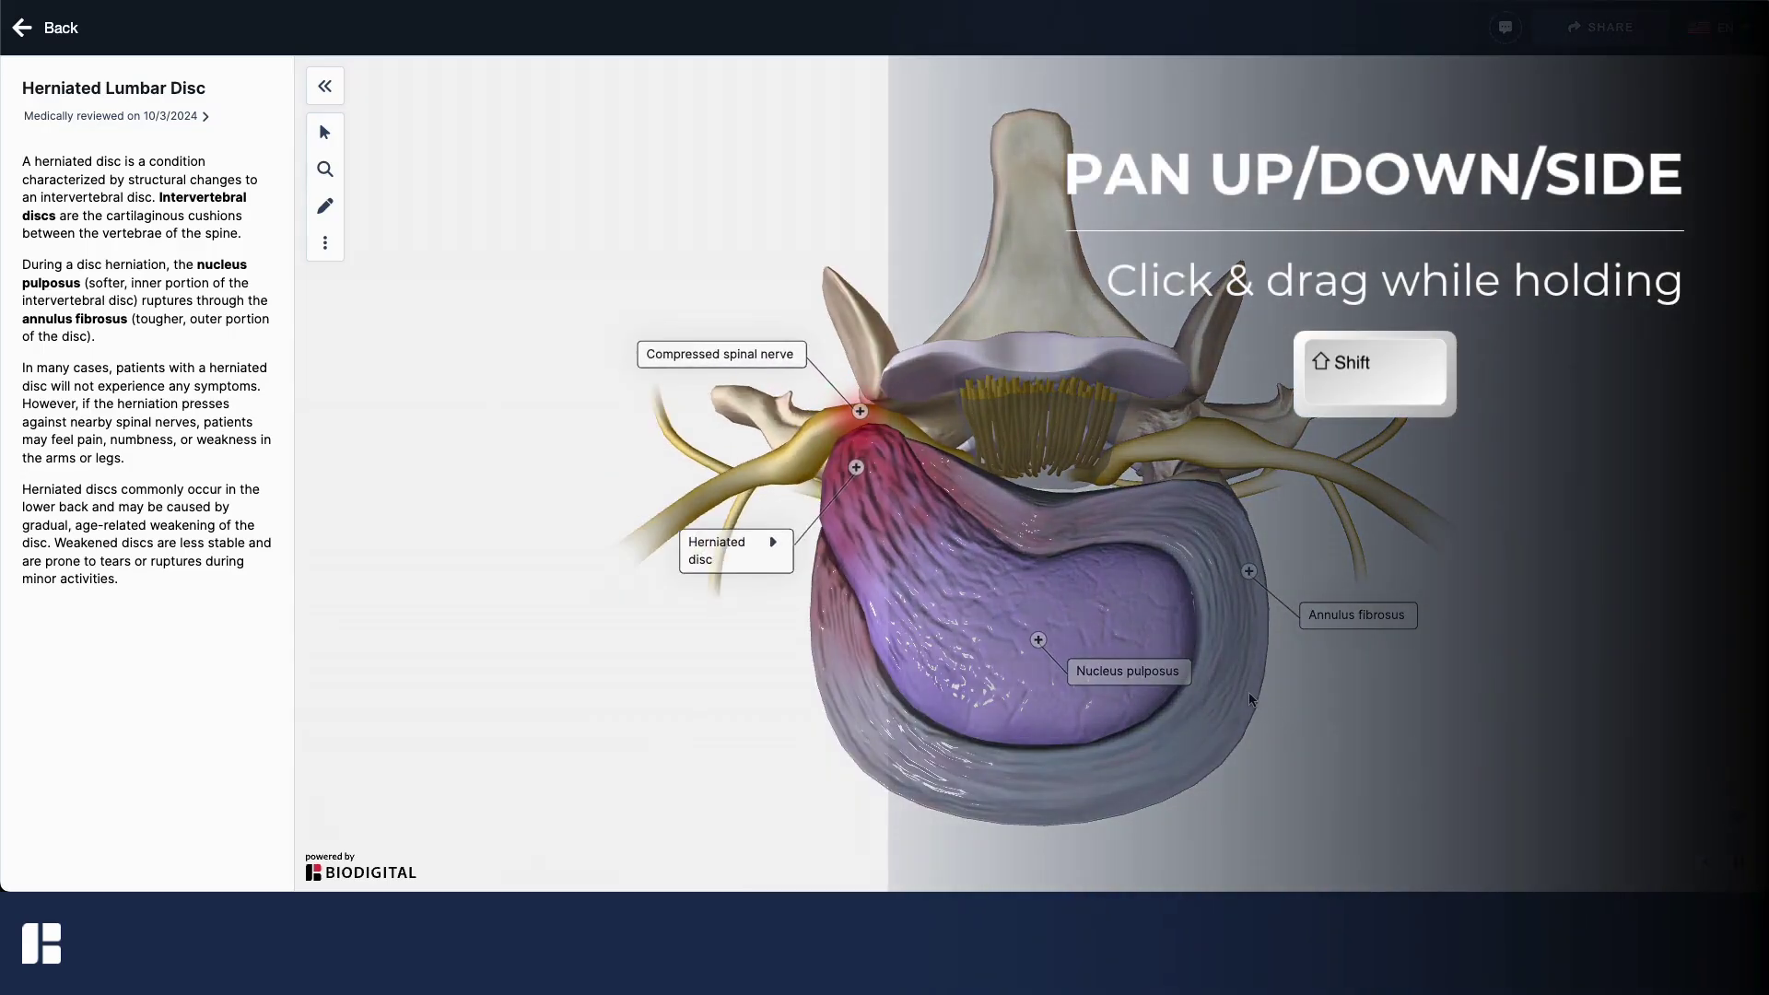
mouse_move(1236, 689)
left_mouse_down("shift")
mouse_move(1303, 680)
mouse_move(1364, 715)
mouse_move(1221, 611)
mouse_move(1216, 663)
mouse_move(1145, 703)
mouse_move(1260, 698)
mouse_move(1209, 695)
left_mouse_up("shift")
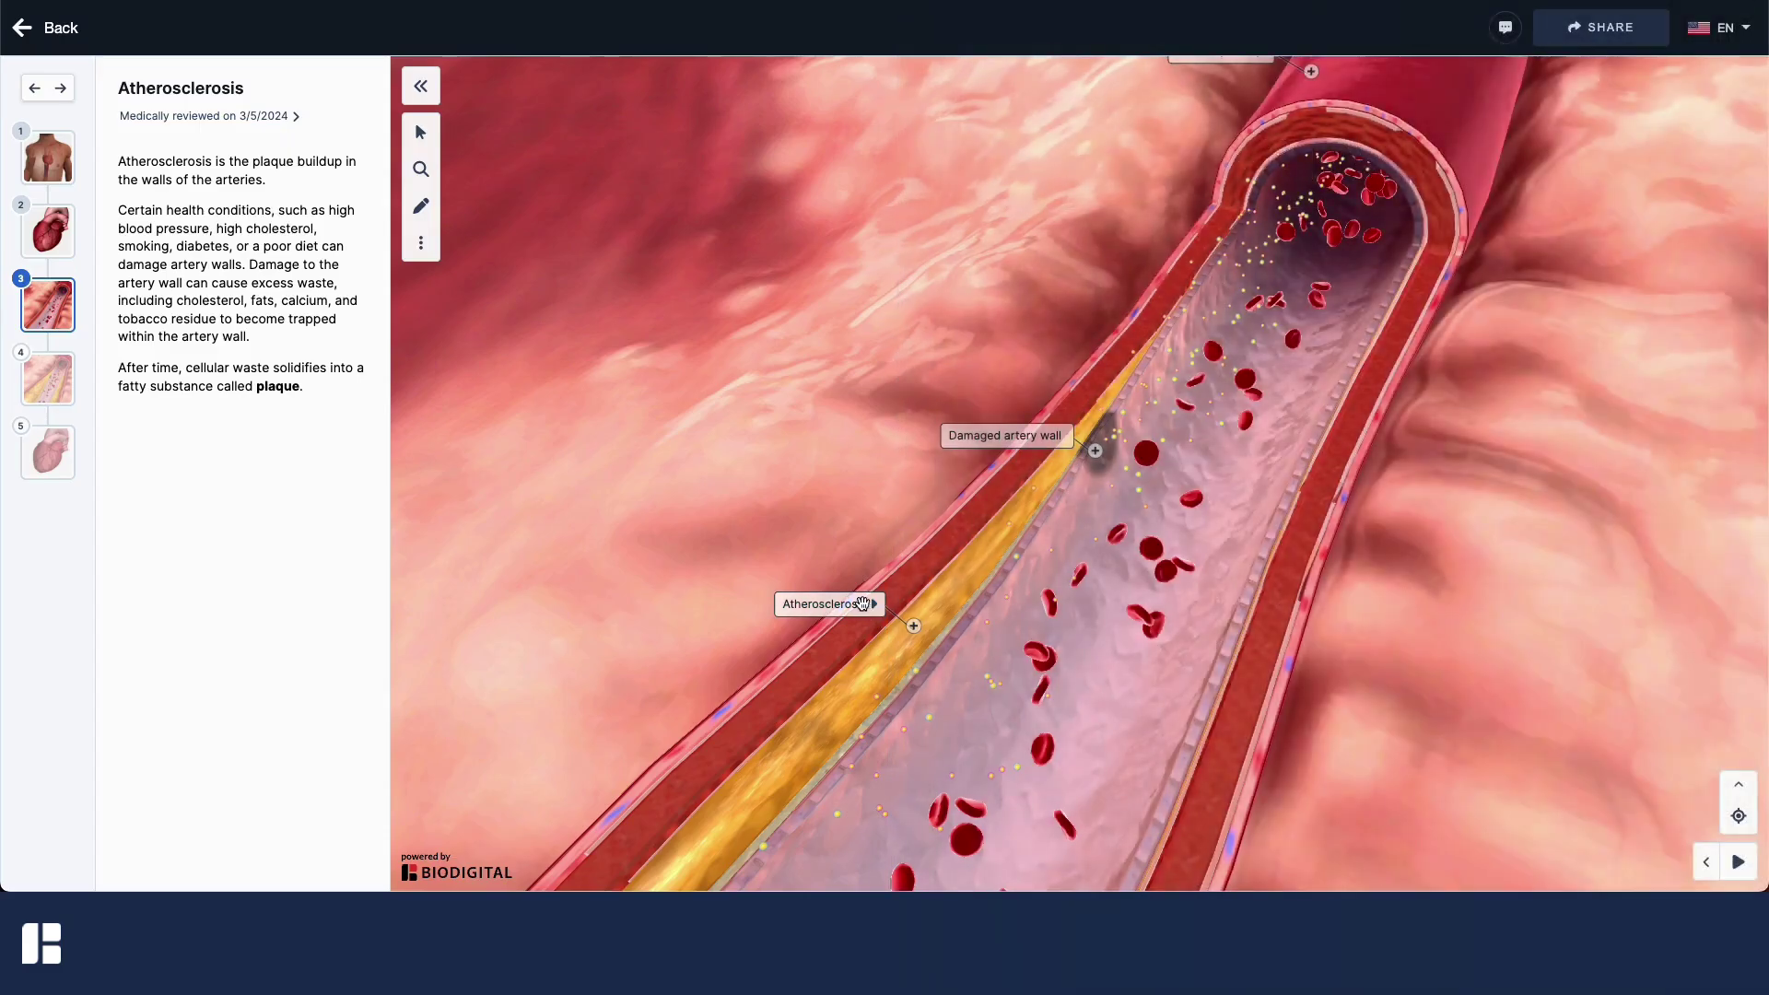
- Expand the Atherosclerosis label and identify the tunica media and yellow plaque layers
left_click(862, 604)
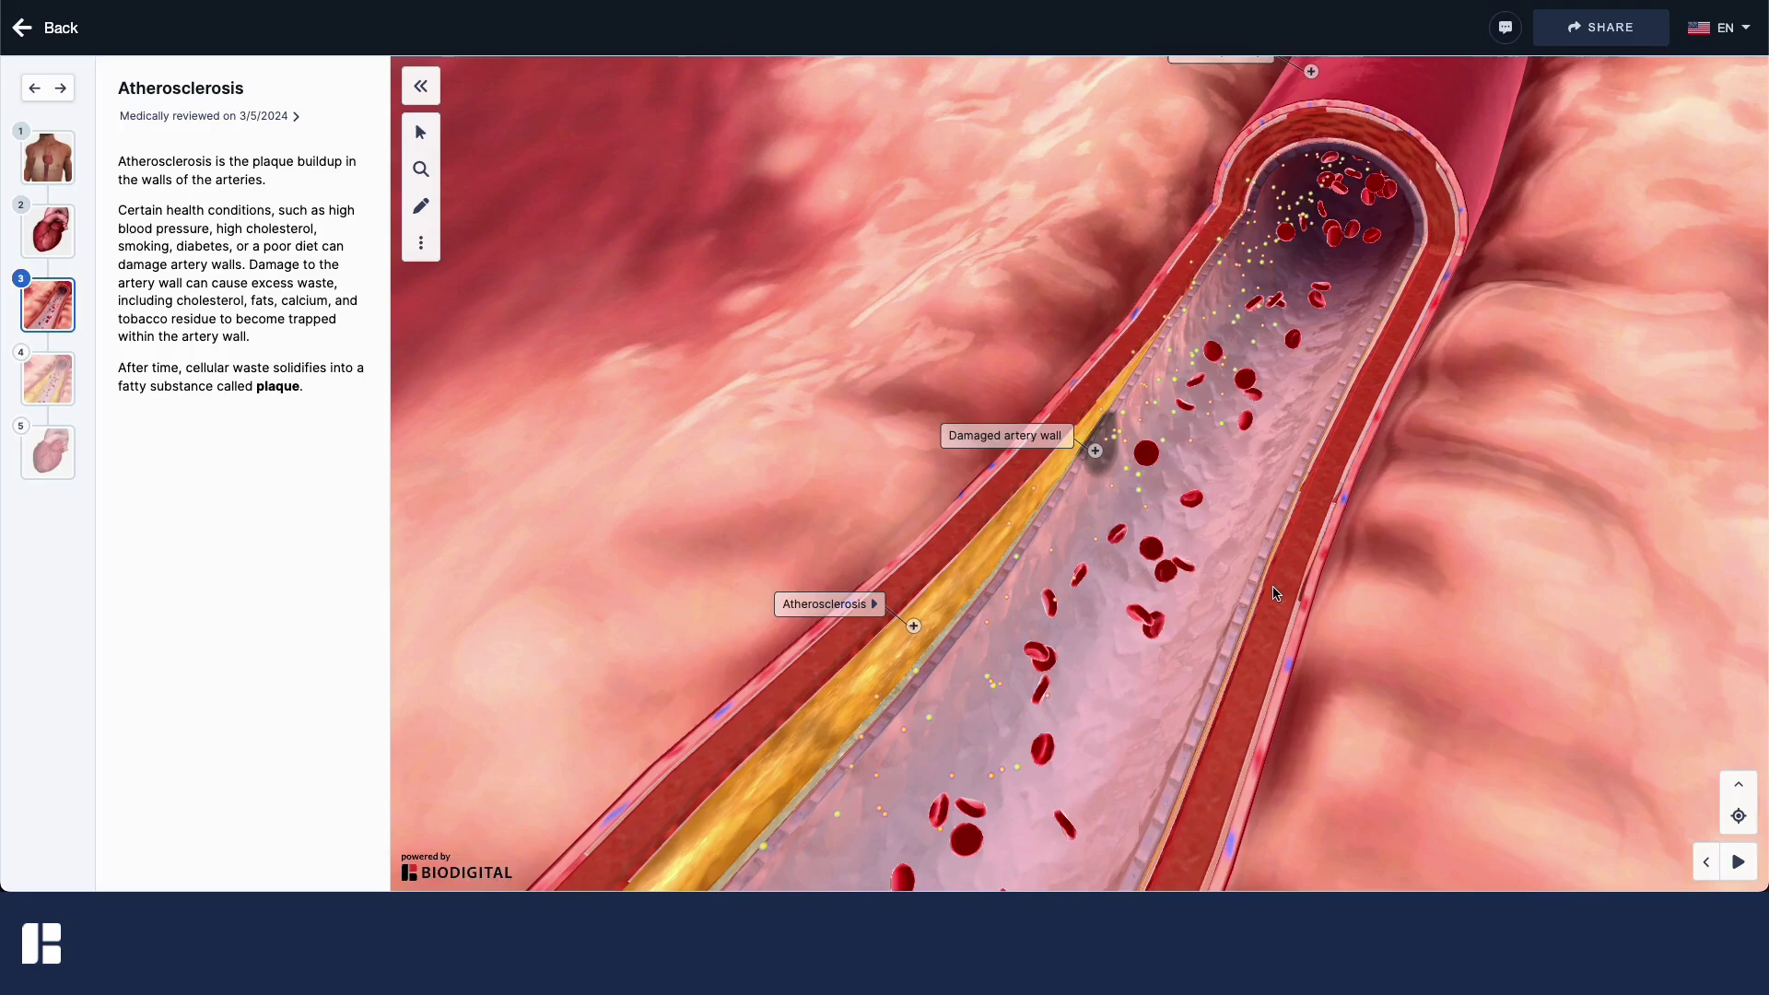
left_click(1275, 593)
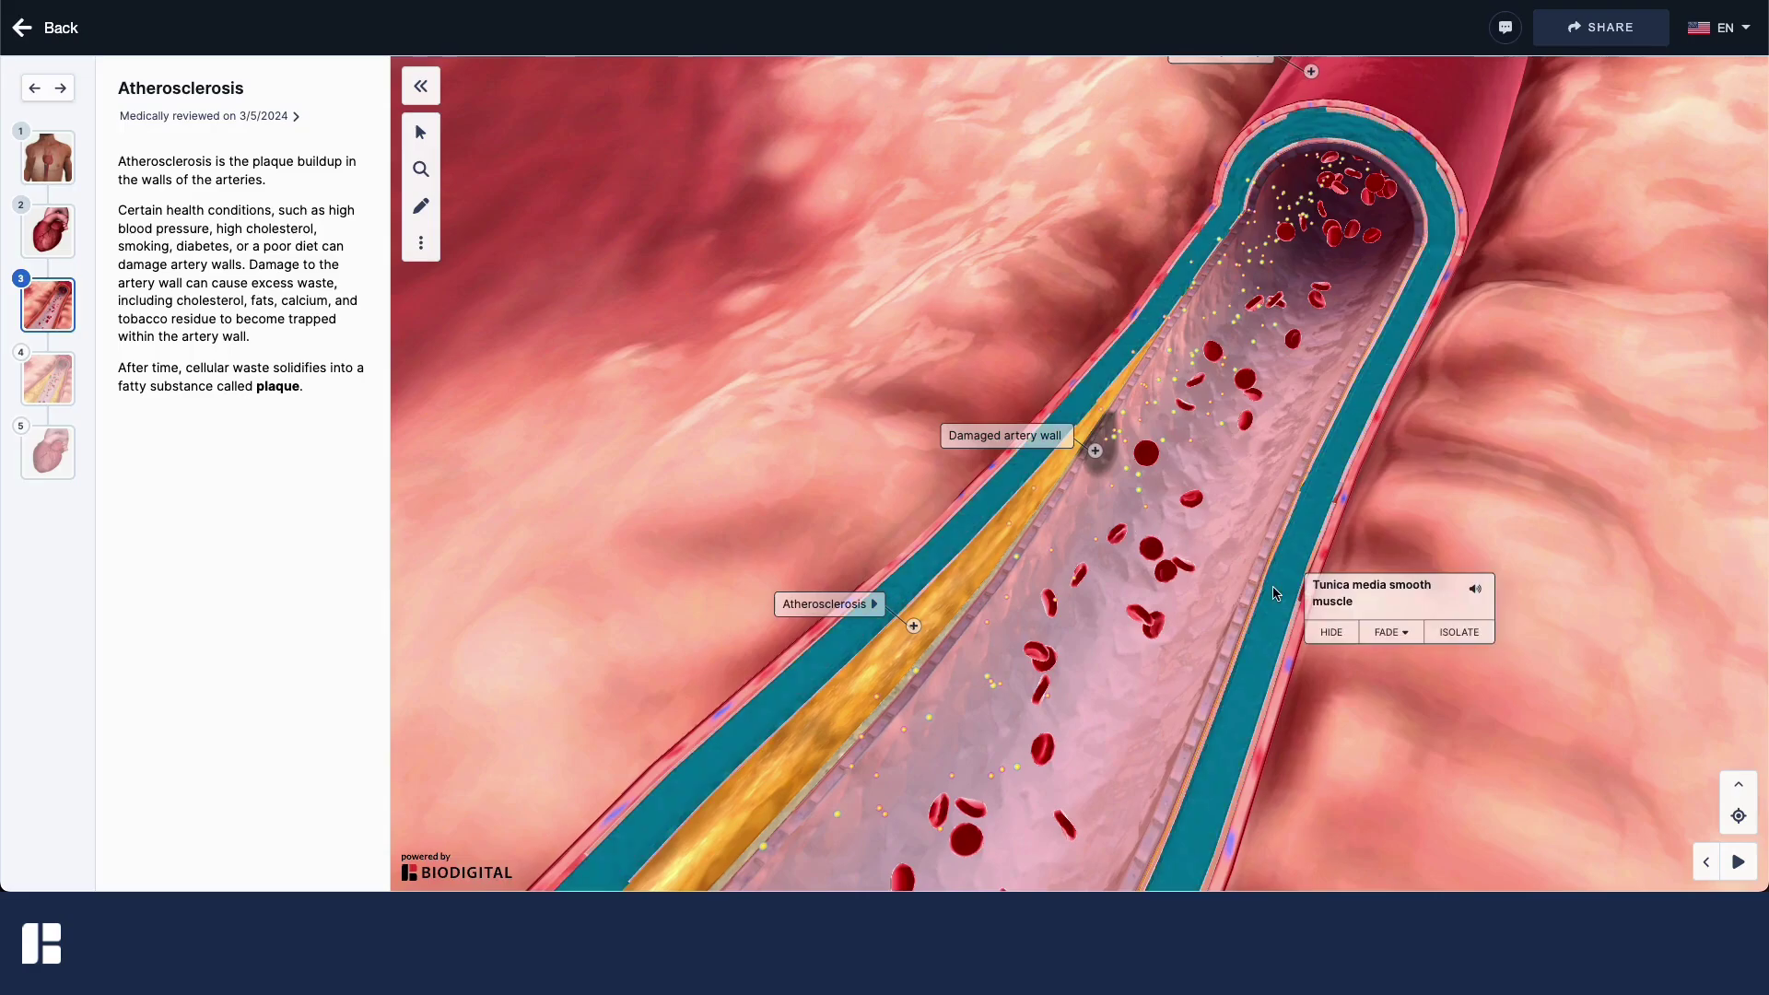
left_click(969, 575)
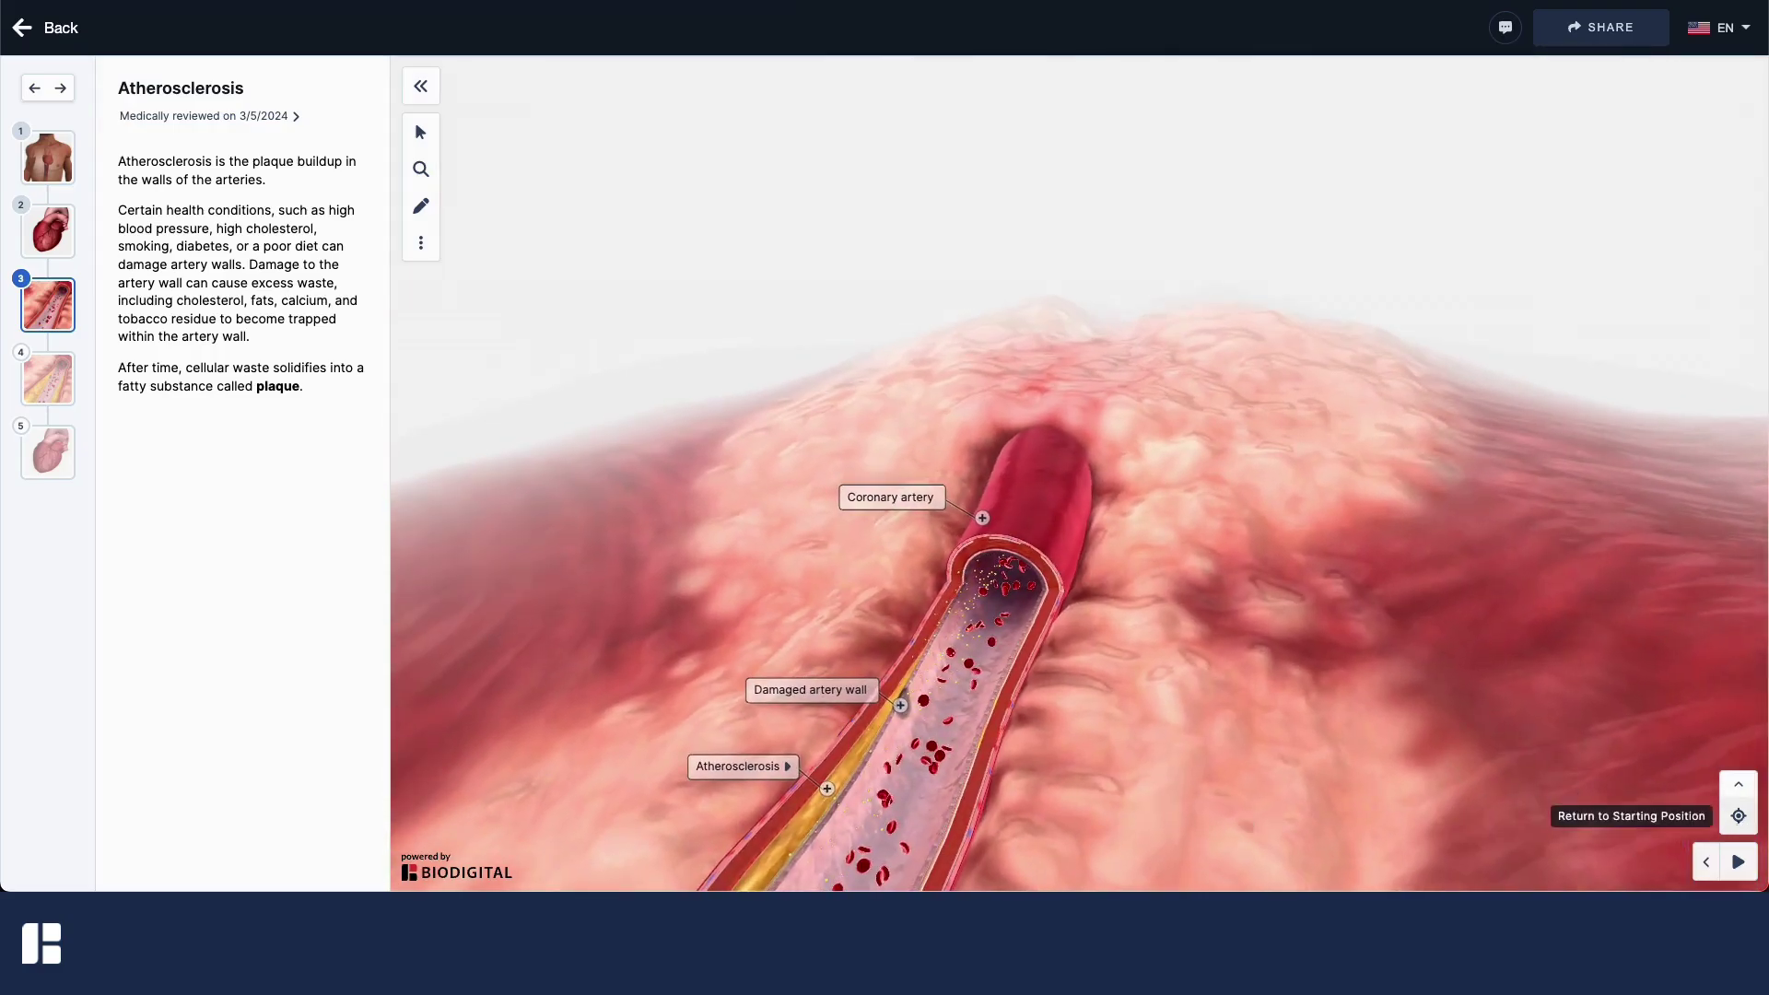
- Return the artery to its starting view and zoom in with the extra view controls
left_click(1739, 818)
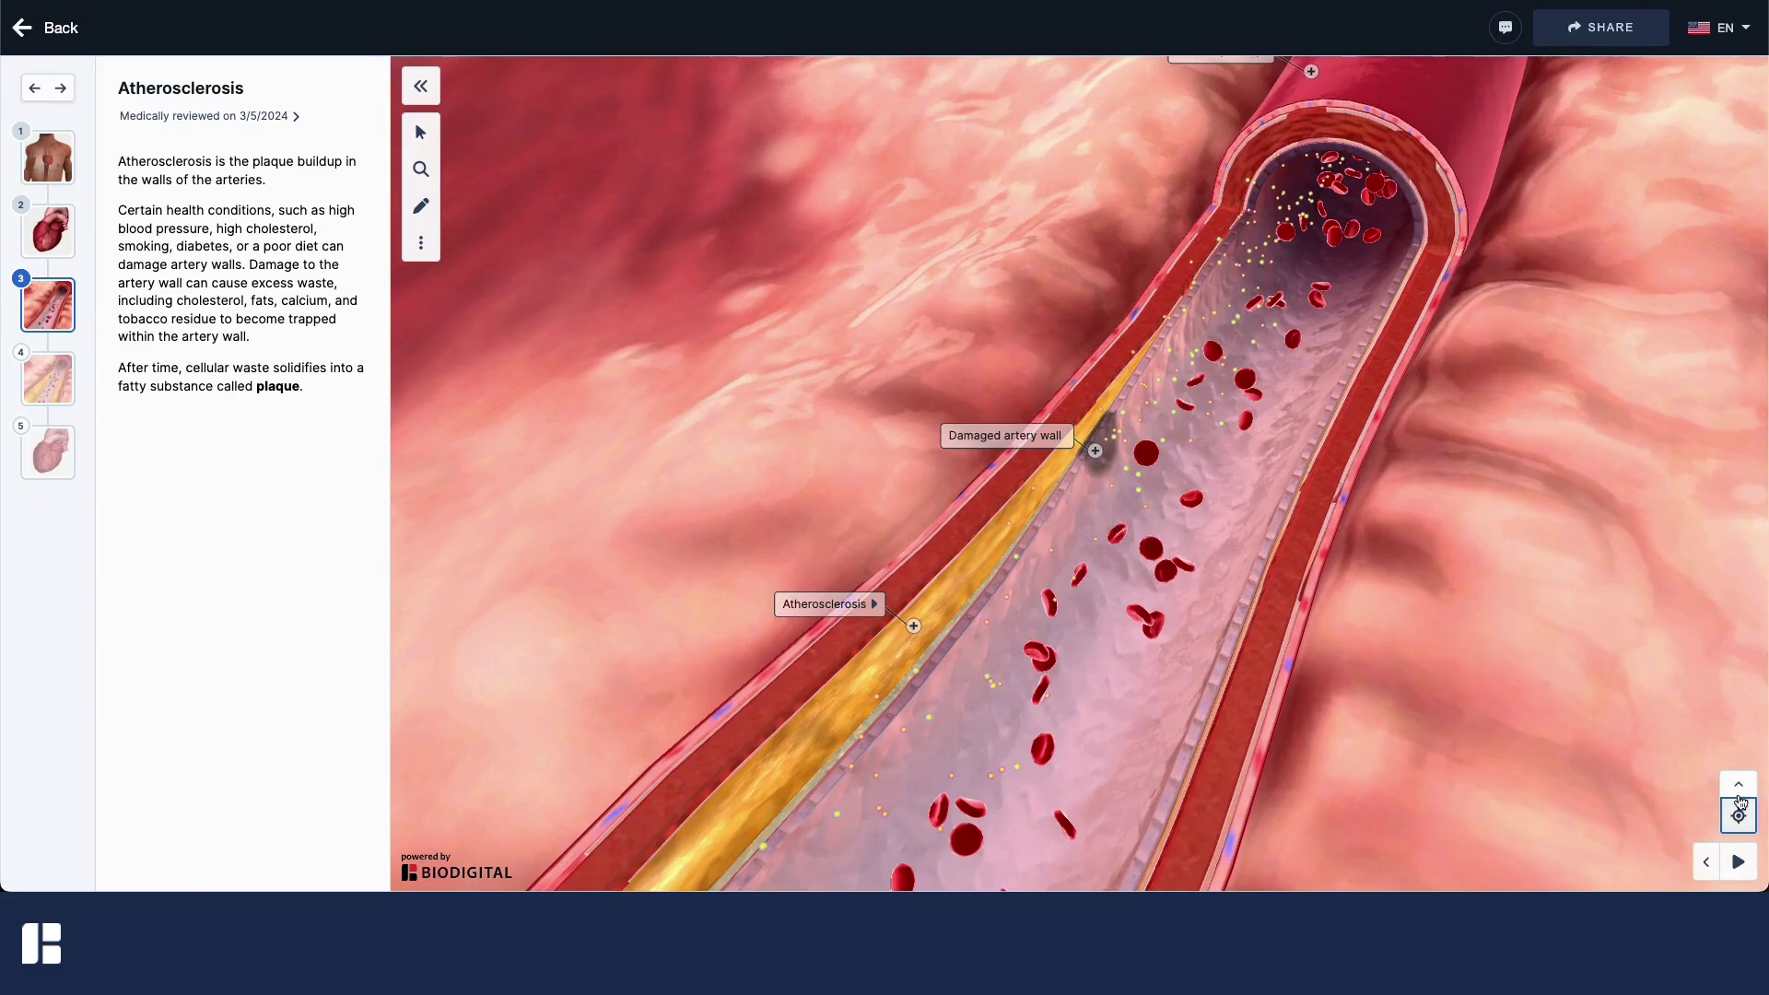
left_click(1739, 785)
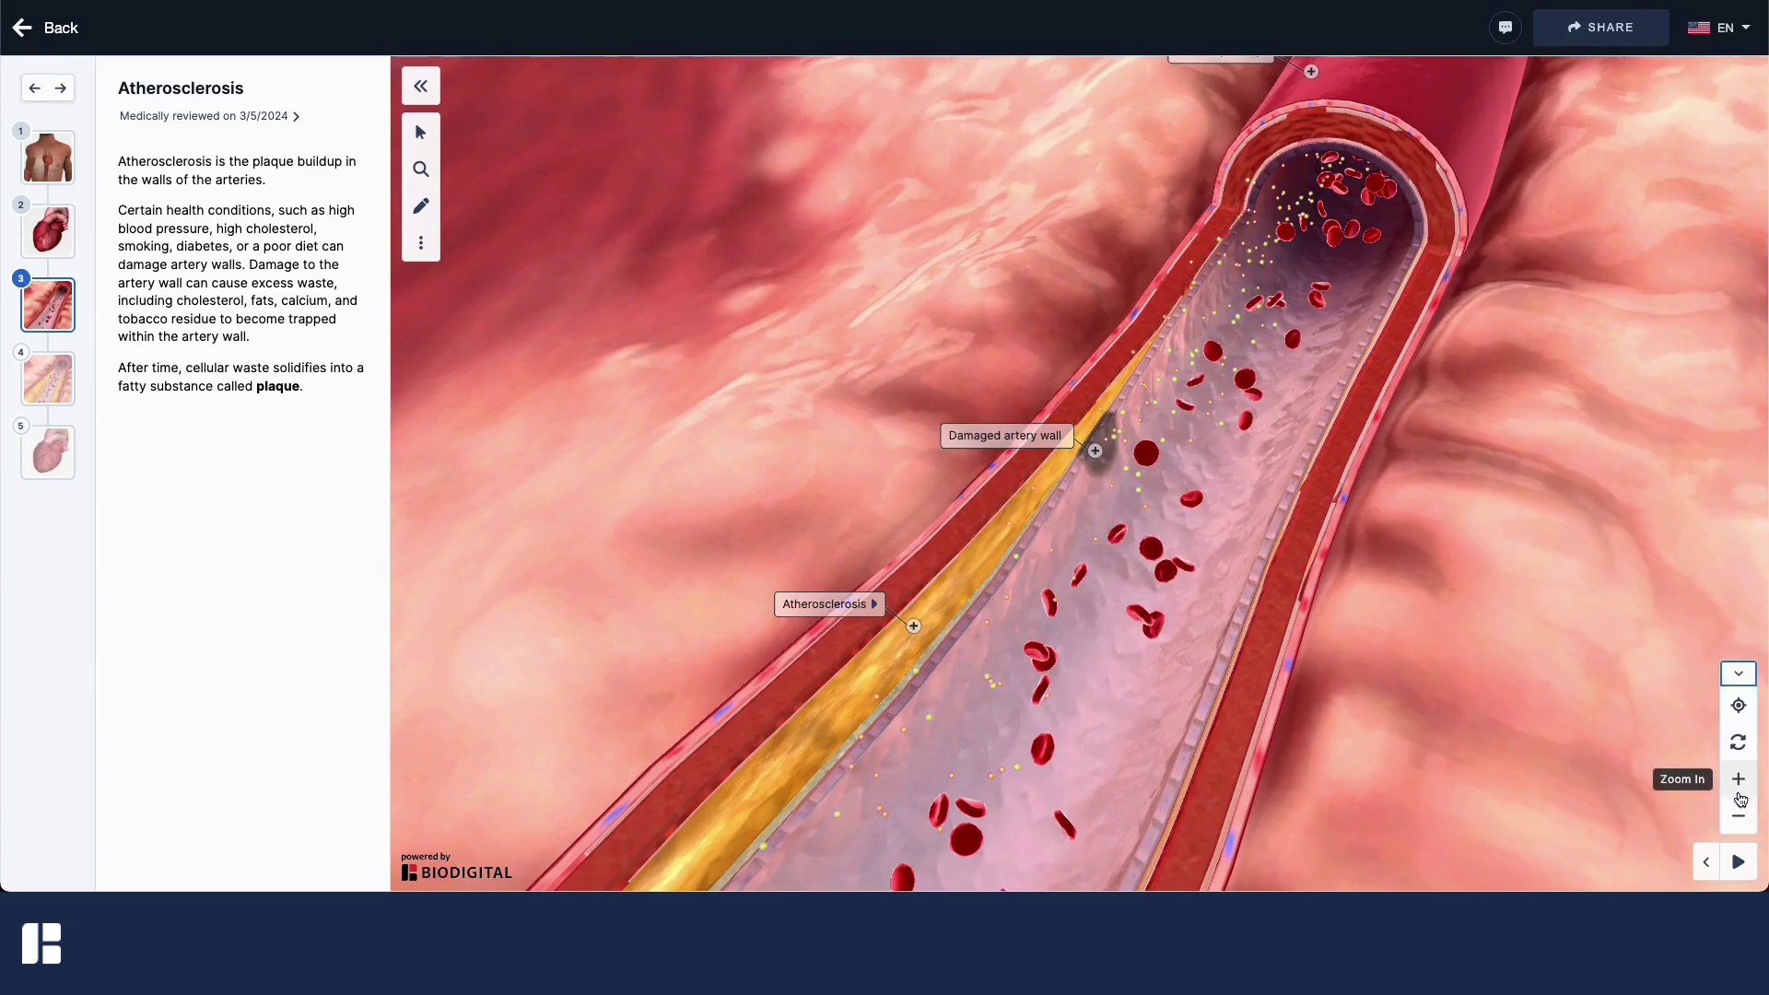
left_click(1739, 815)
left_click(1739, 785)
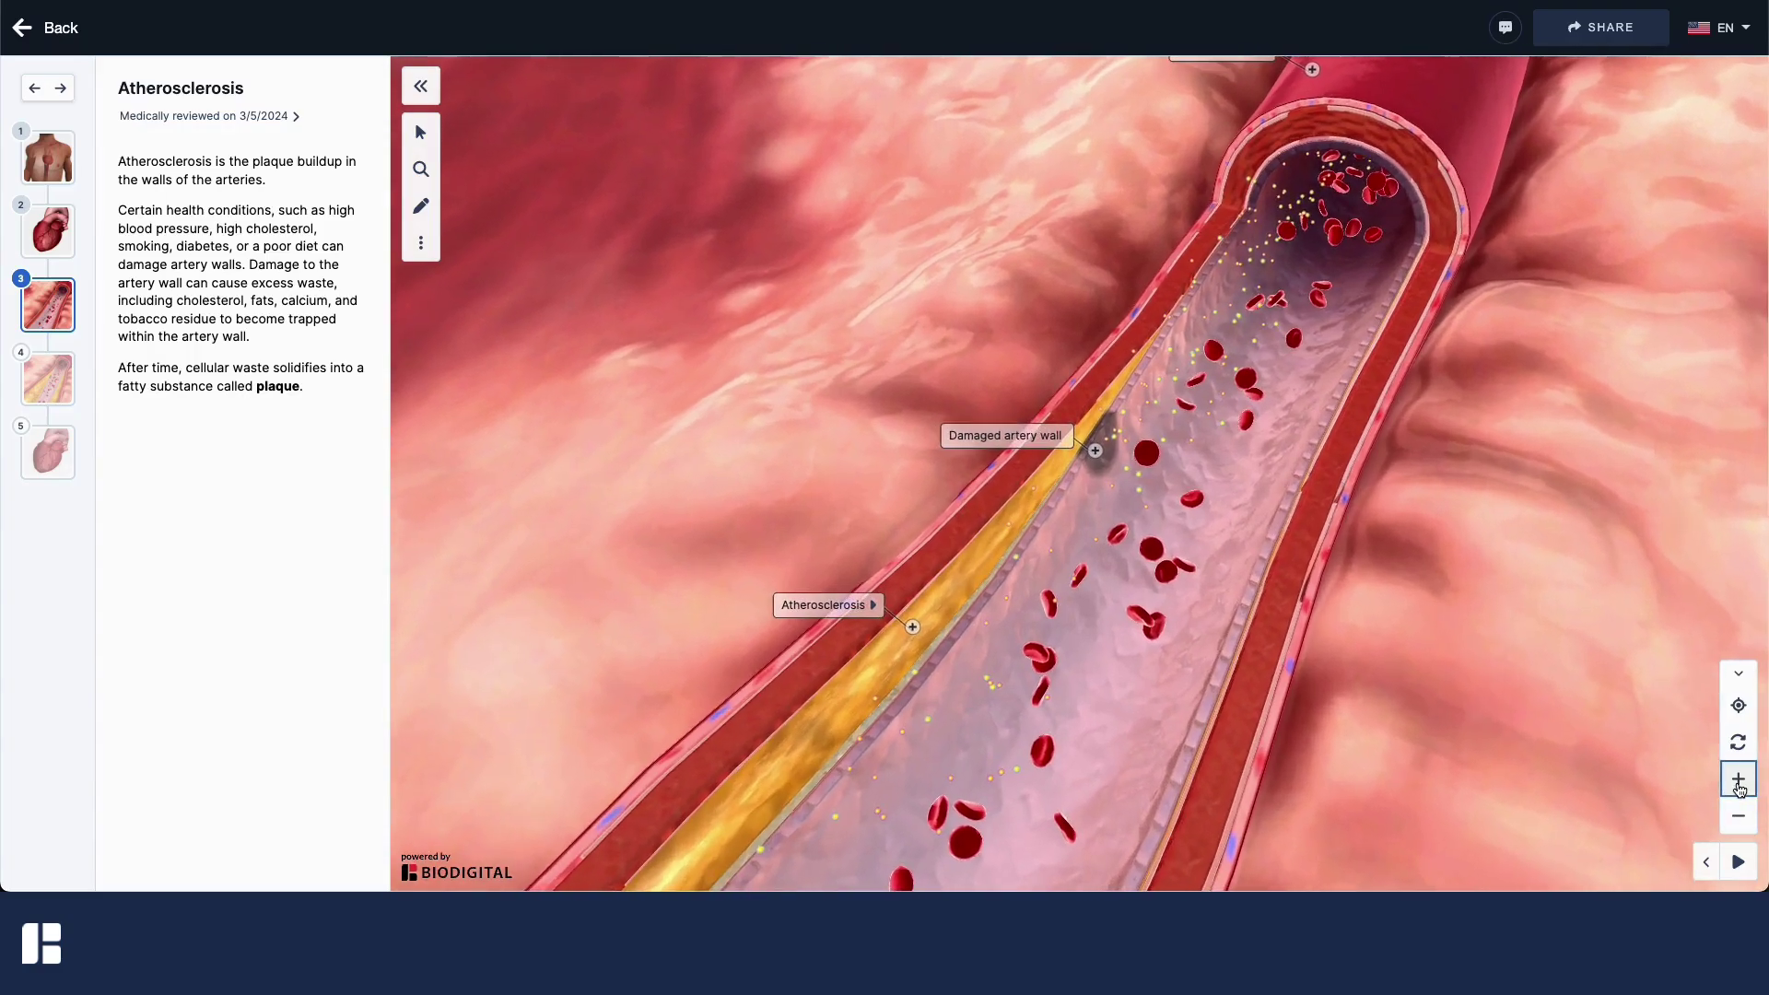
left_click(1740, 678)
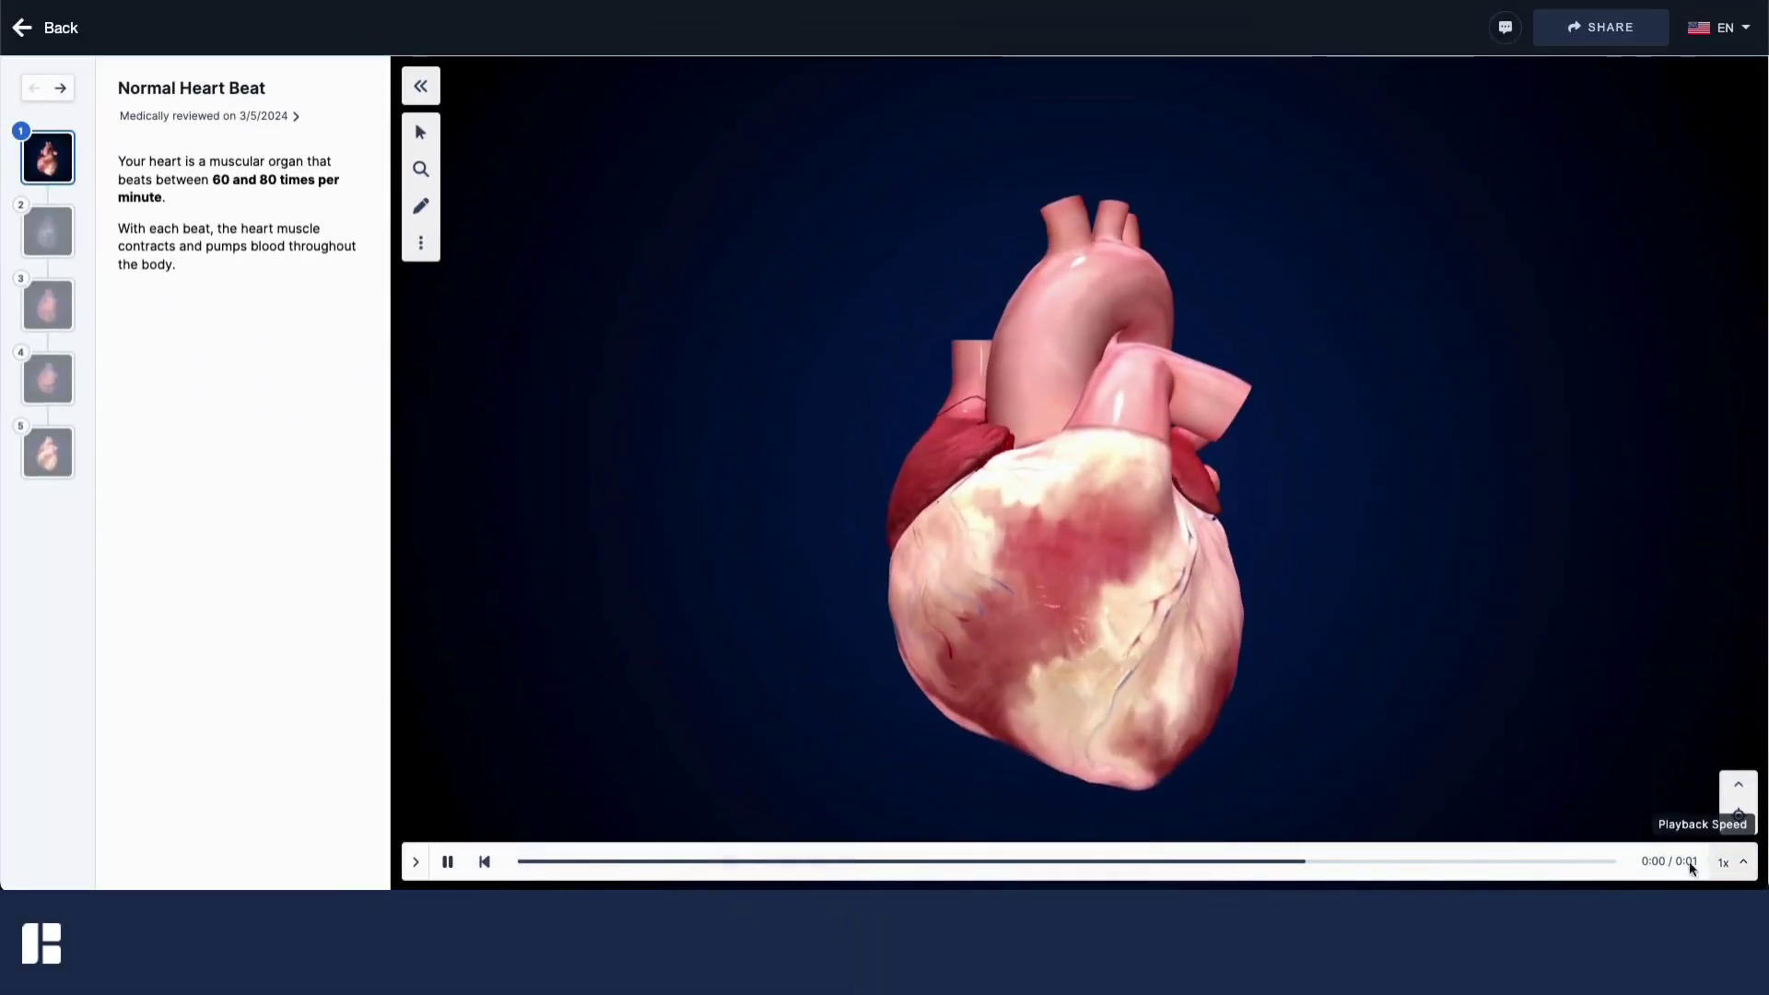
- Play the heart beat animation at 0.5x speed
left_click(447, 862)
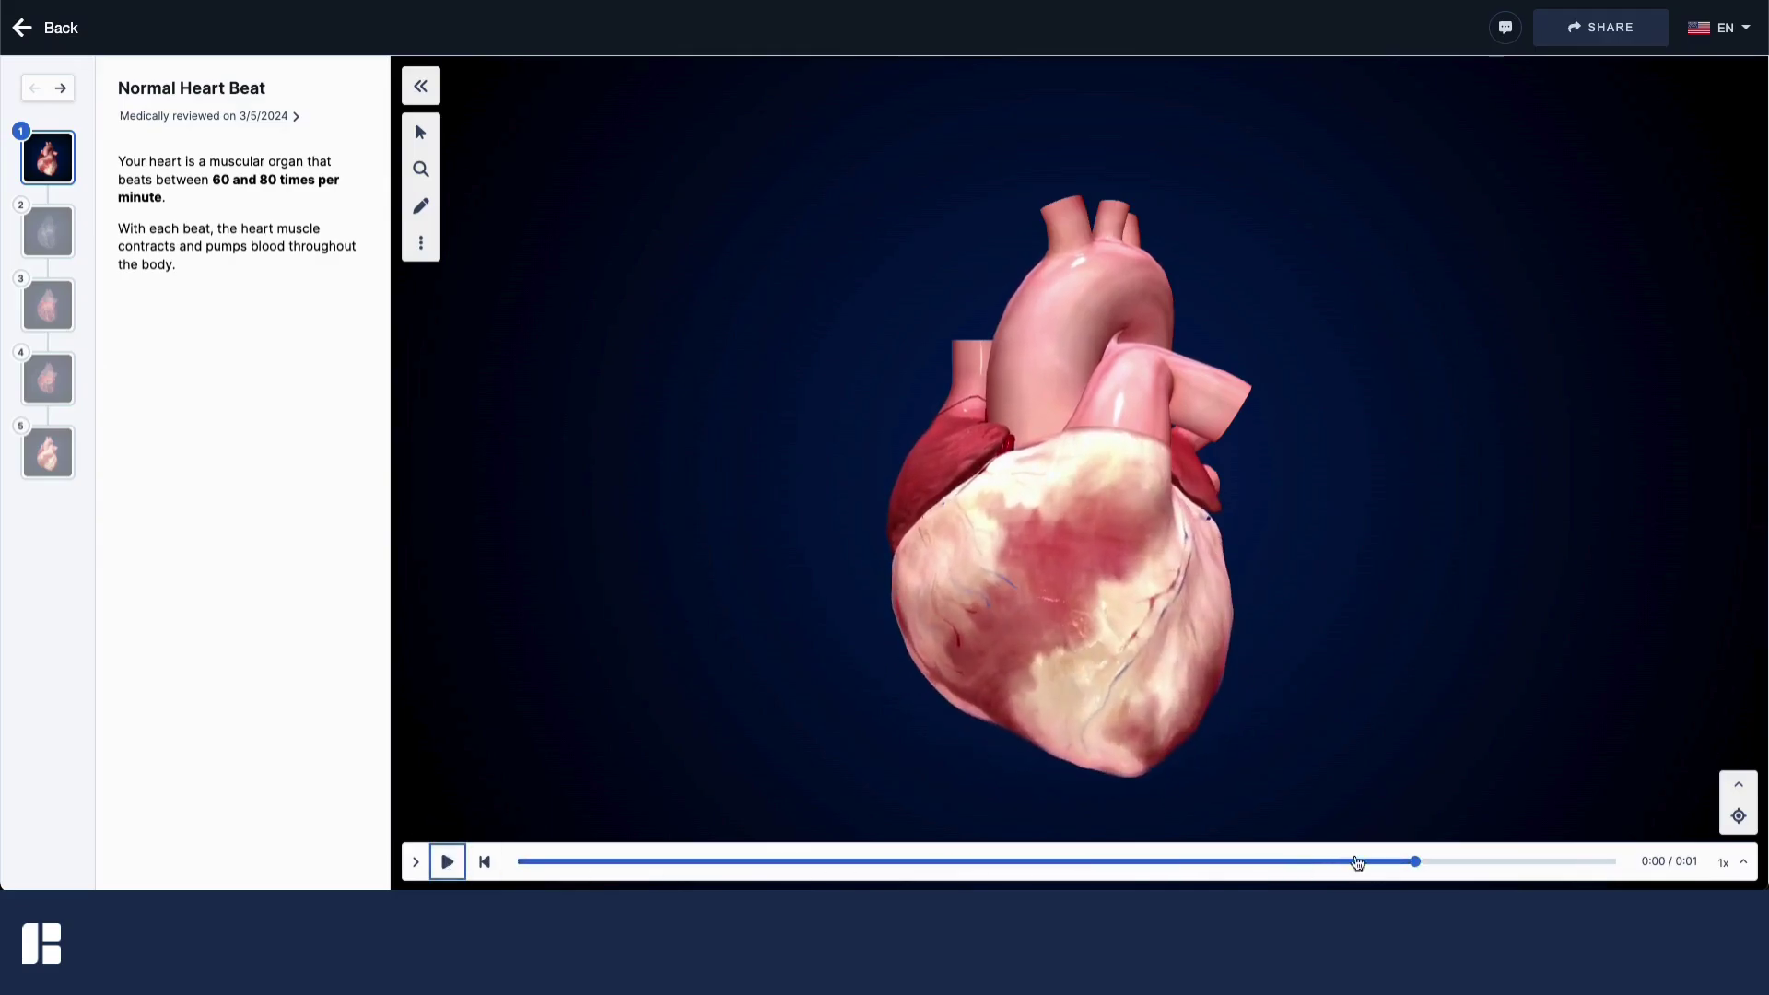
left_click(1729, 860)
left_click(1710, 739)
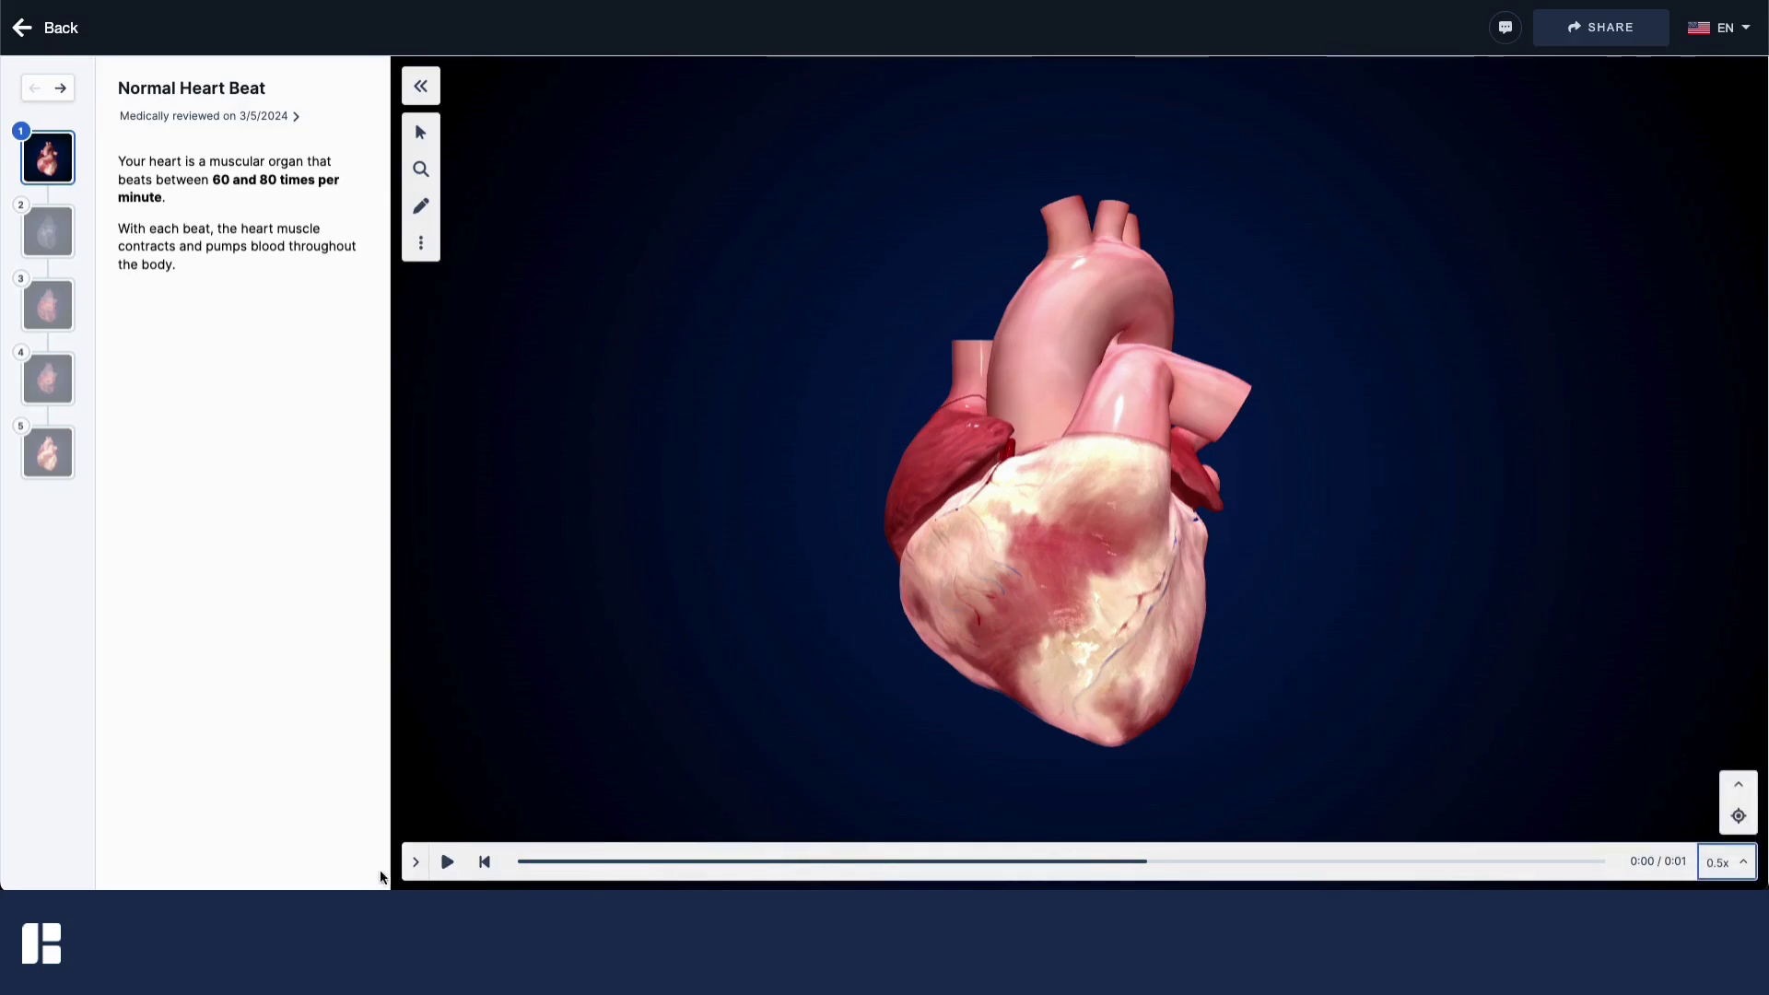
left_click(448, 861)
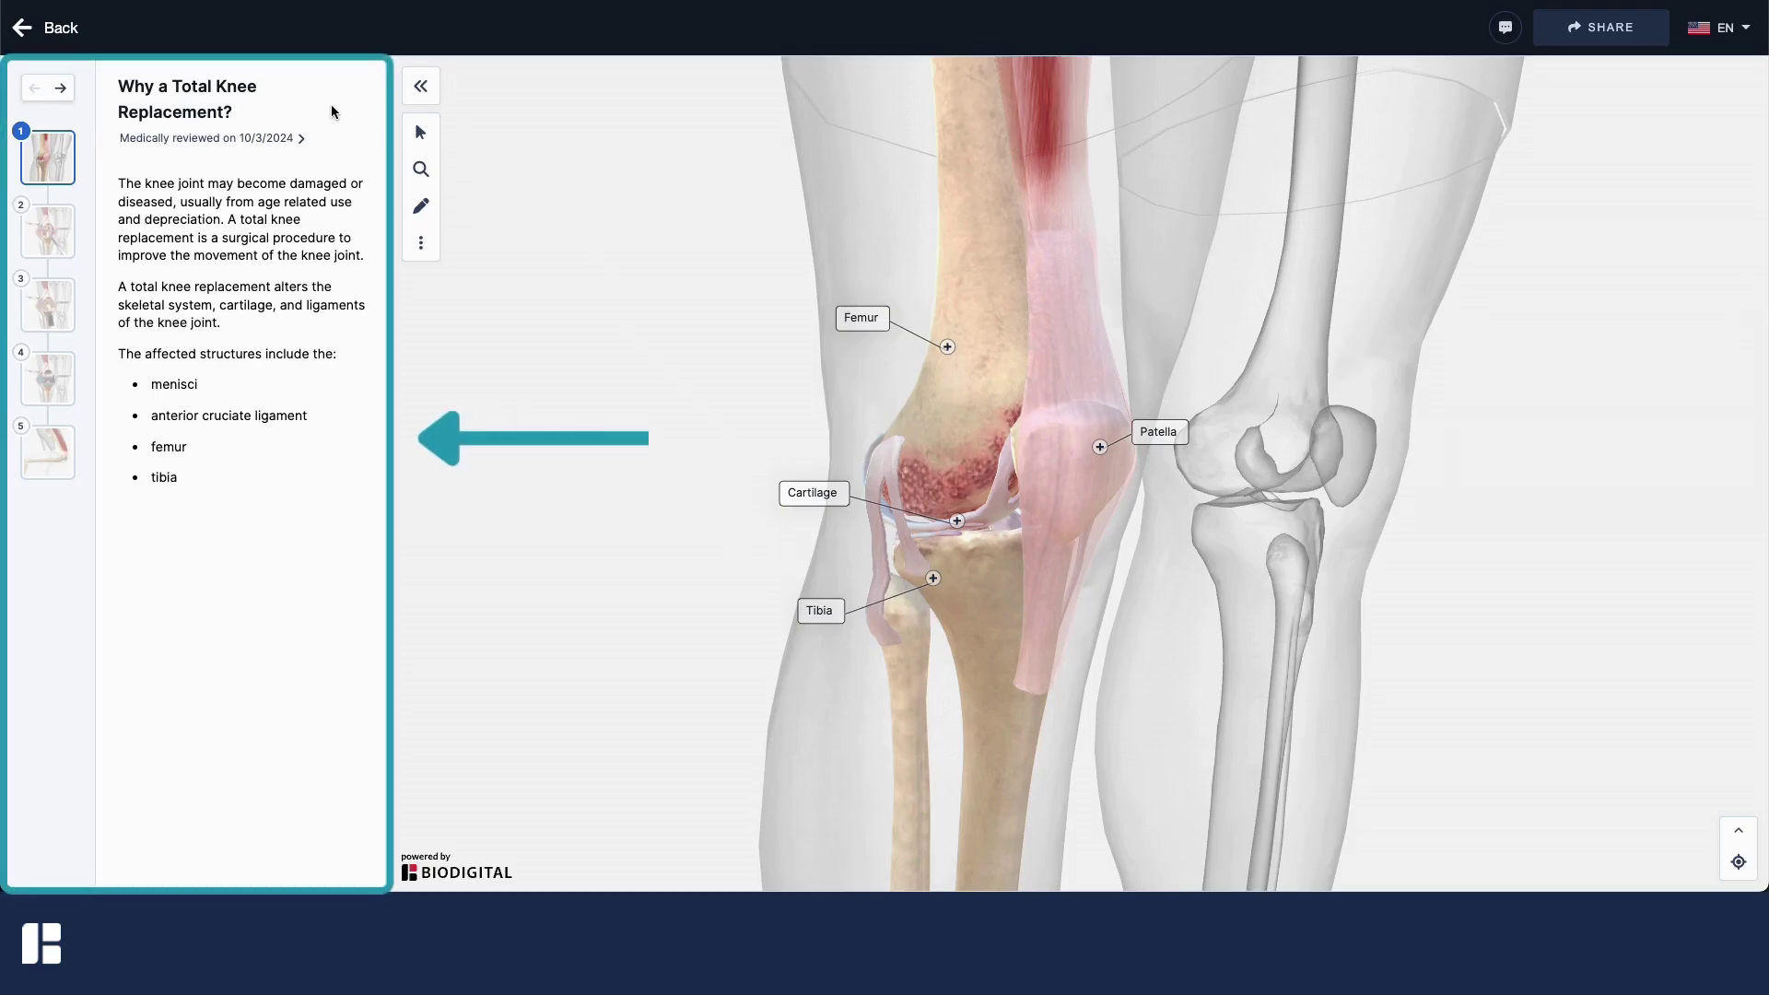
- Advance the knee tour to step 4, prosthesis insertion, and collapse the info panel
left_click(62, 91)
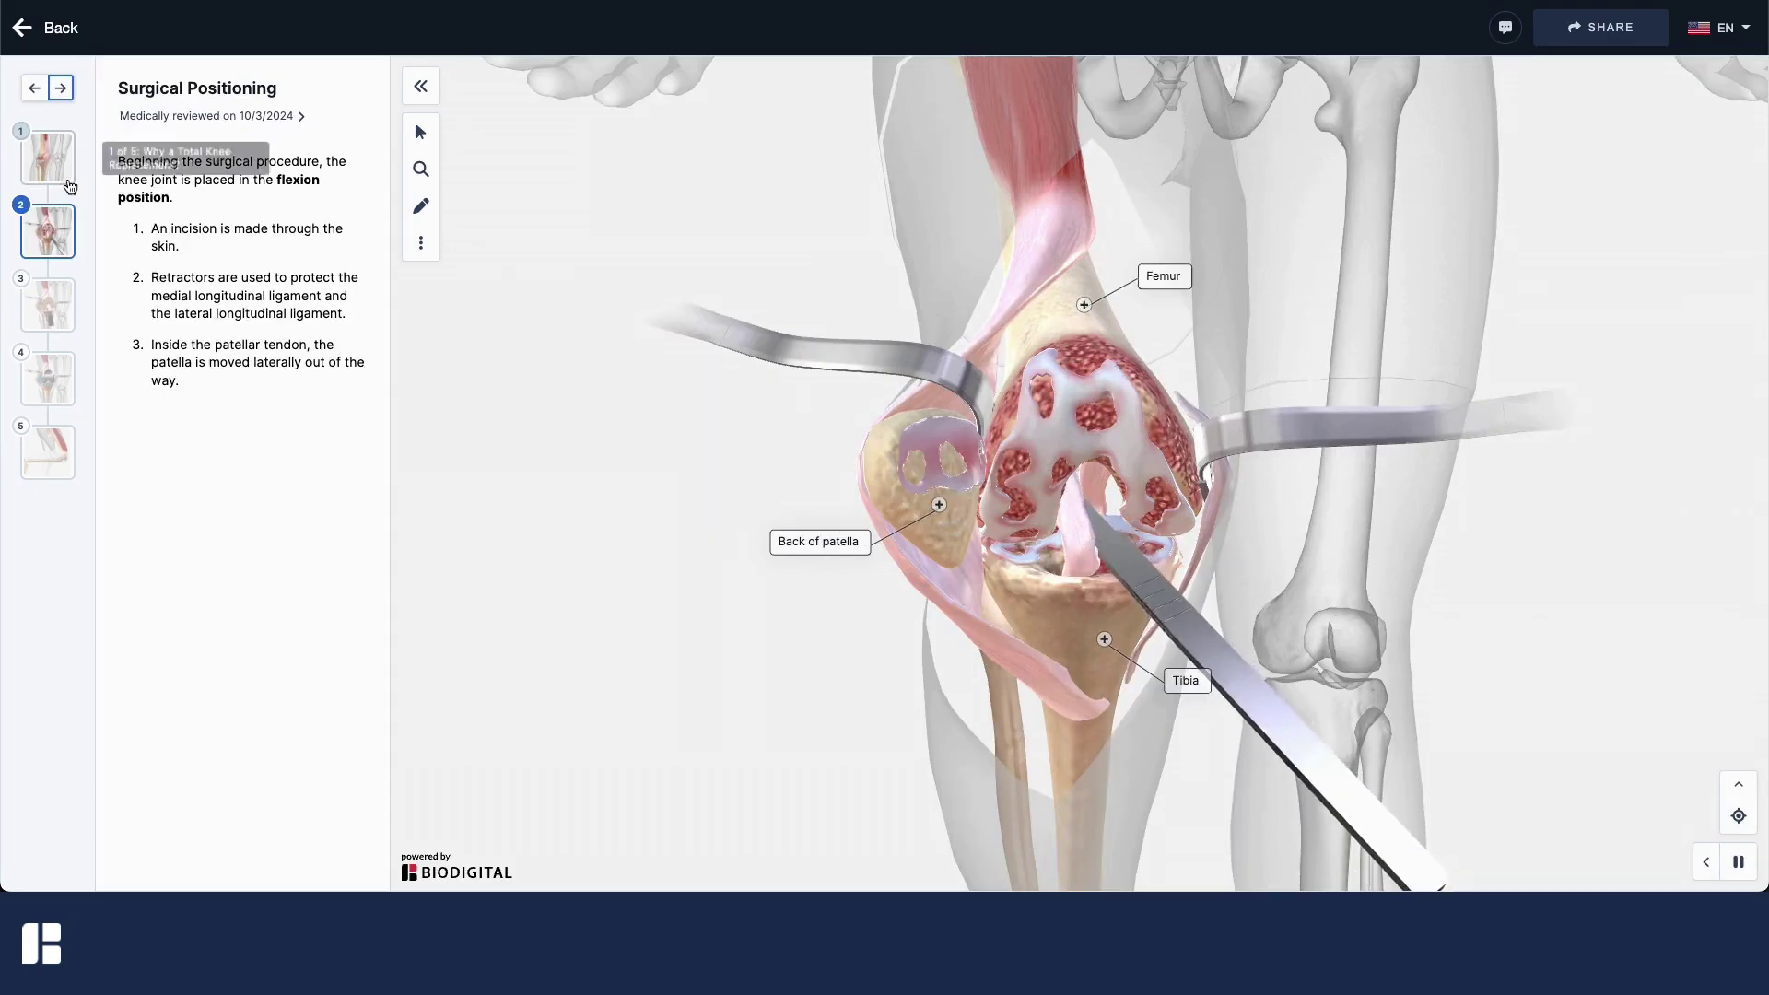
left_click(61, 373)
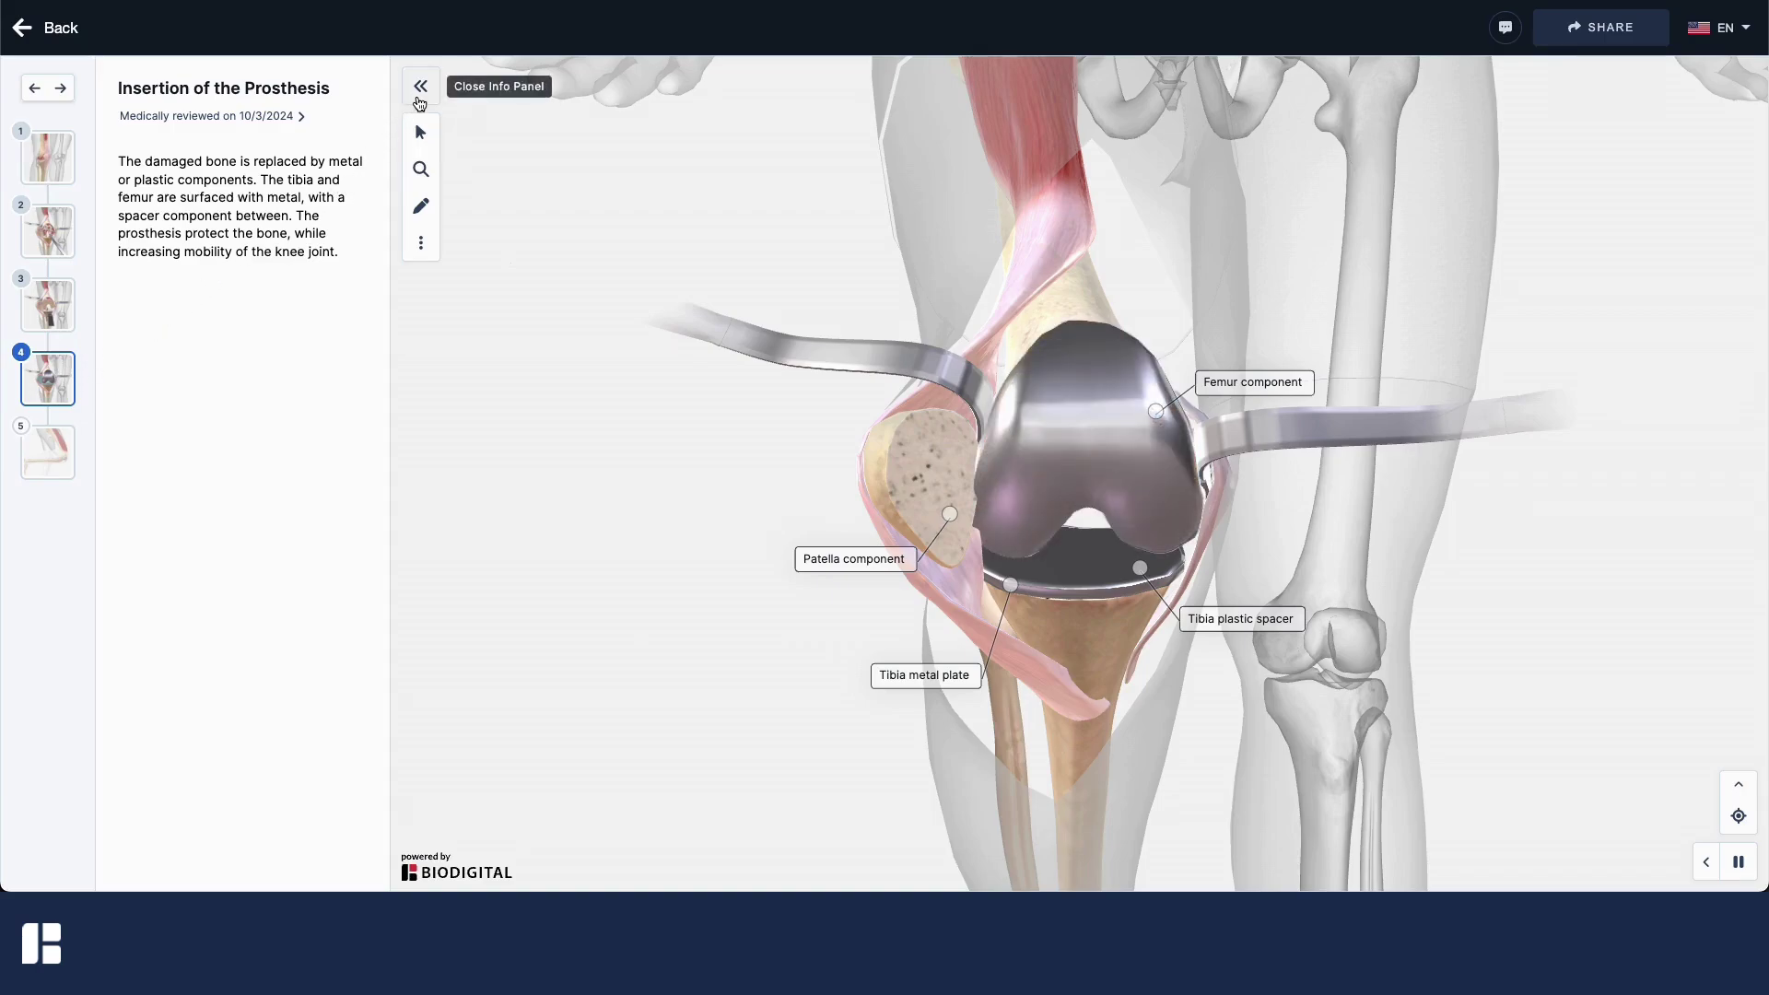
left_click(419, 98)
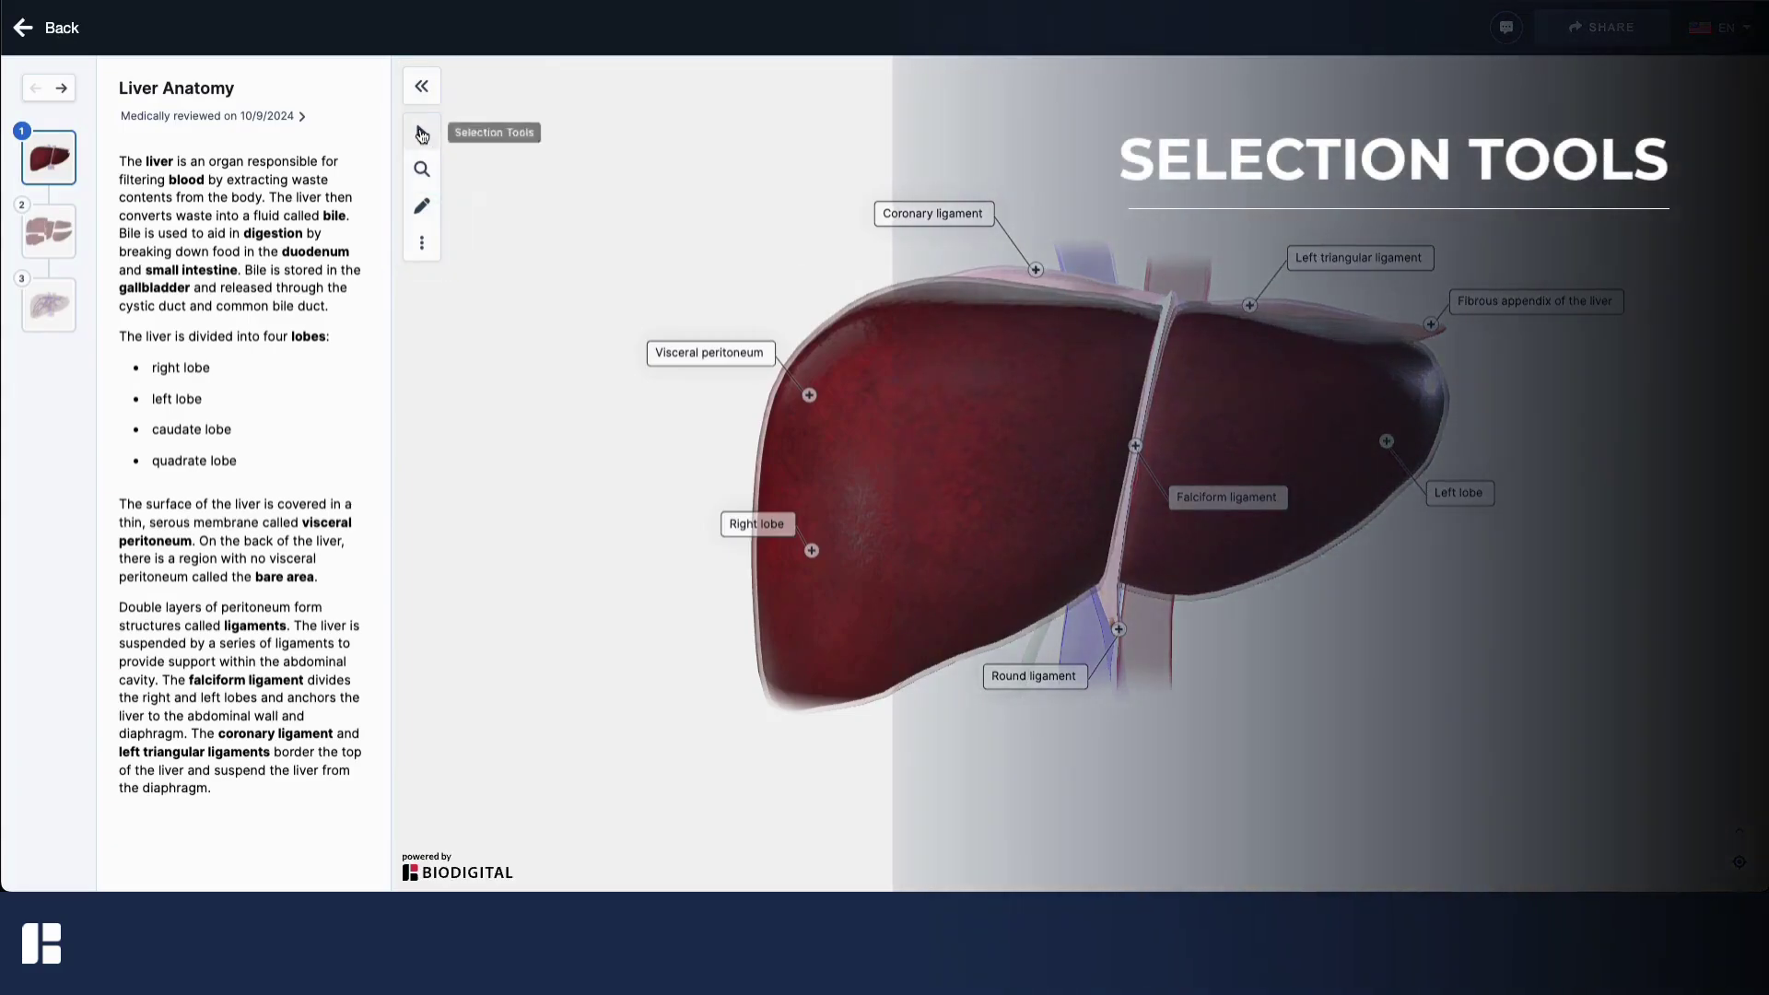
- Switch the Select tool to Fade and fade the liver's right and left lobes
left_click(421, 132)
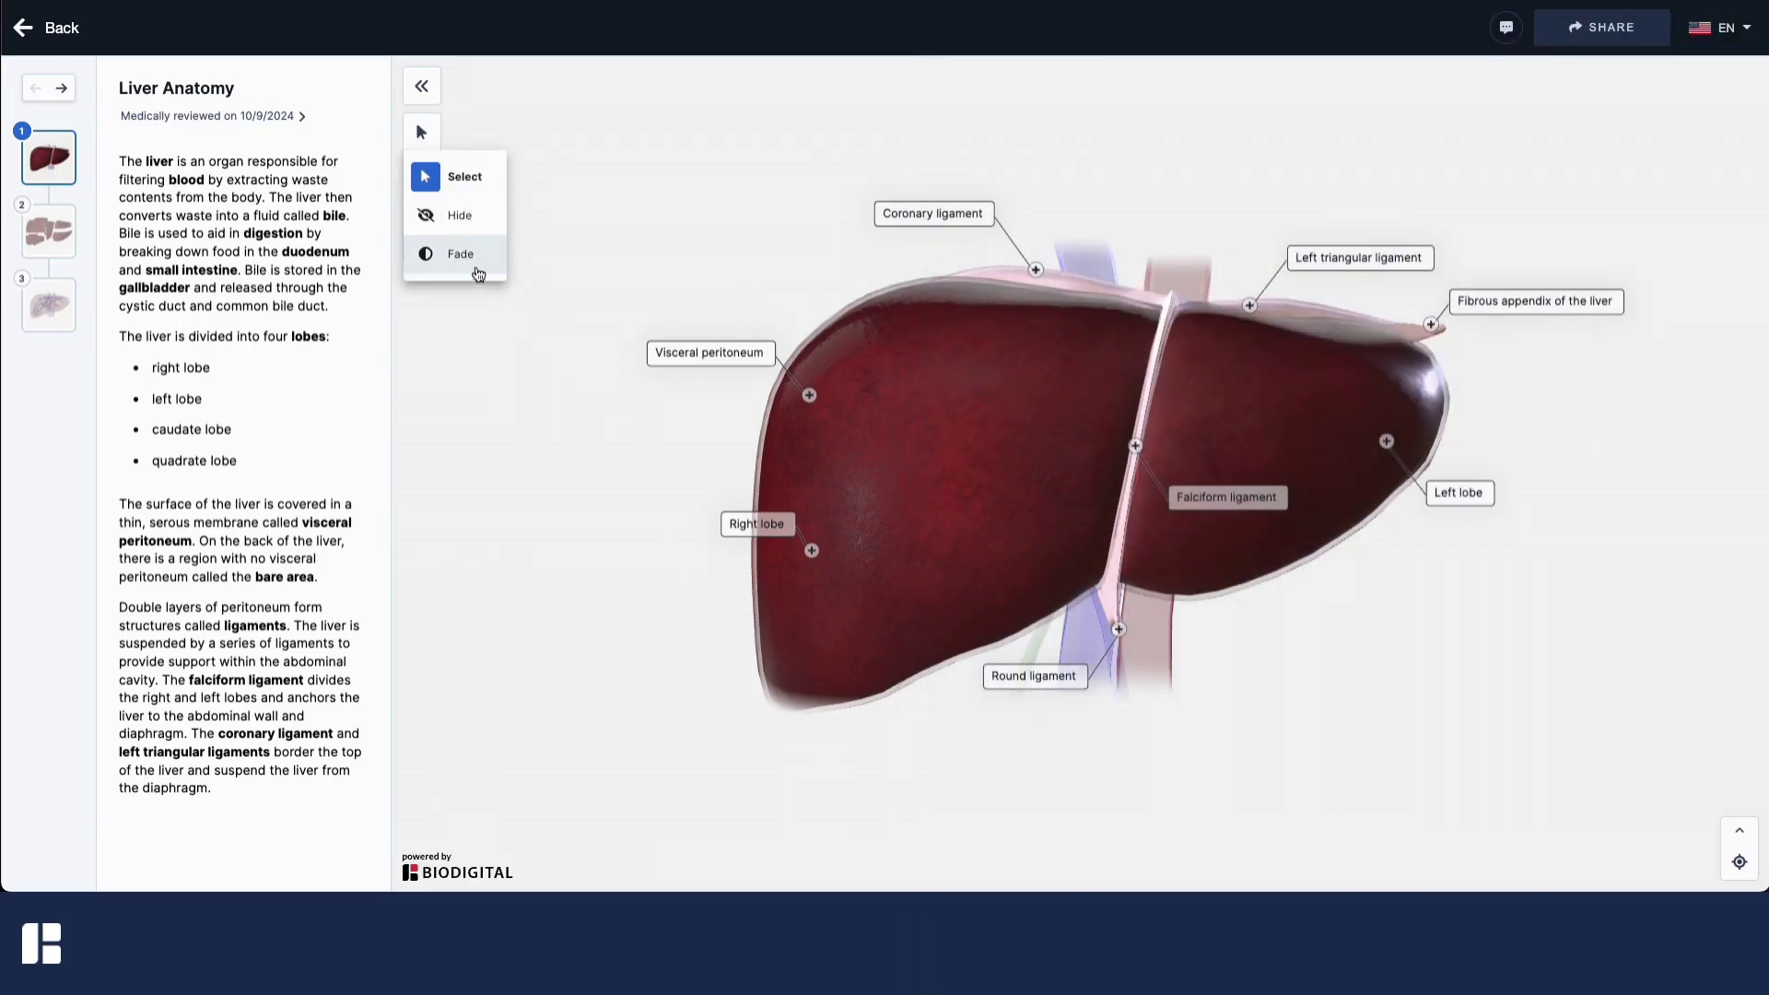
left_click(476, 268)
left_click(1115, 355)
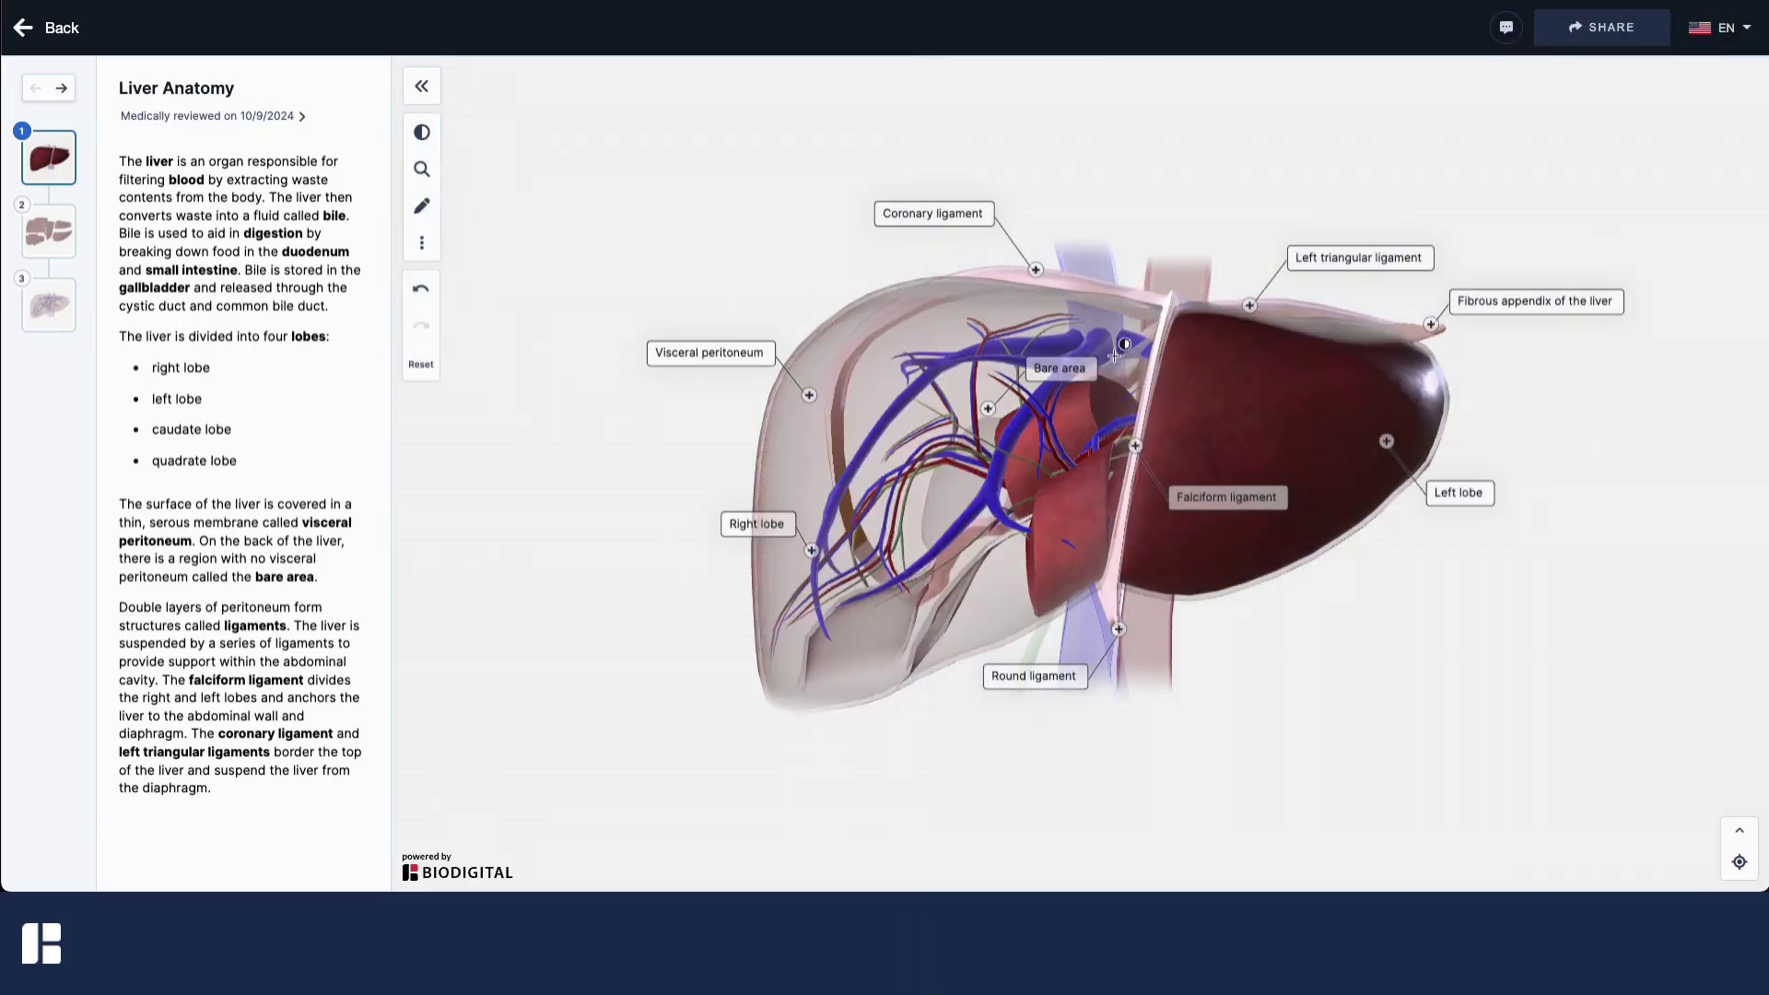
left_click(1170, 363)
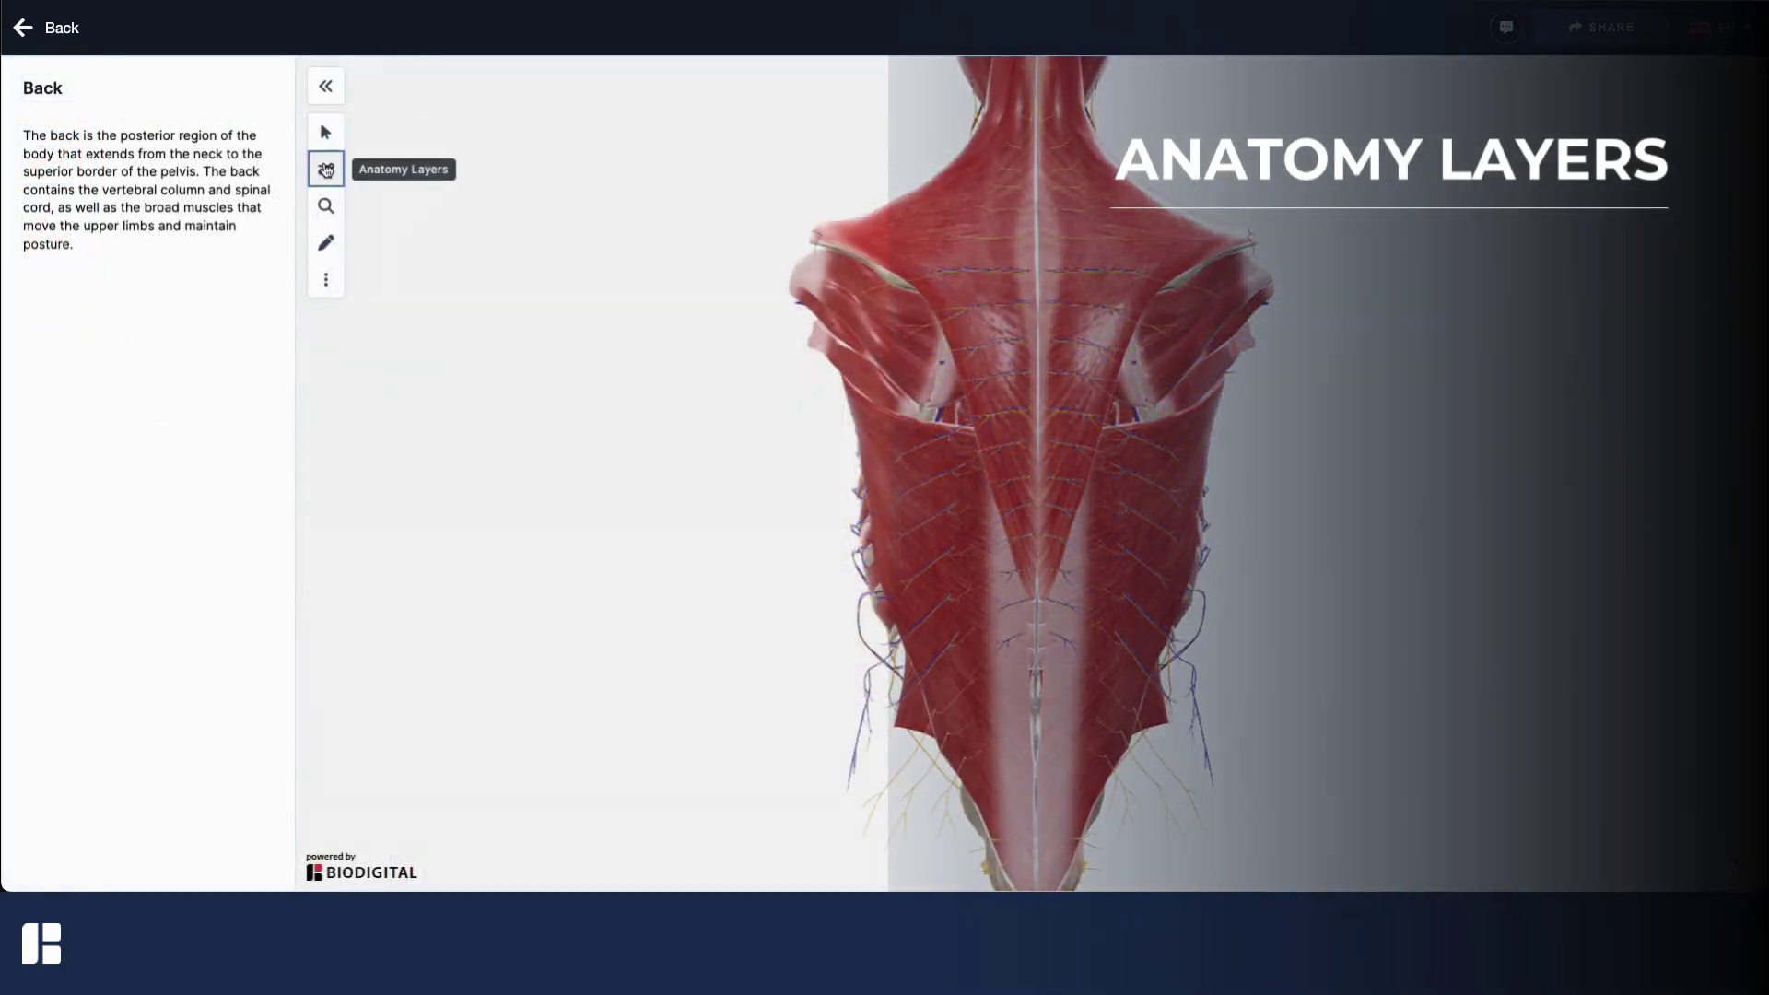
- Lower the Muscular, Connective Tissue and Skeletal layer sliders in Anatomy Layers
left_click(326, 170)
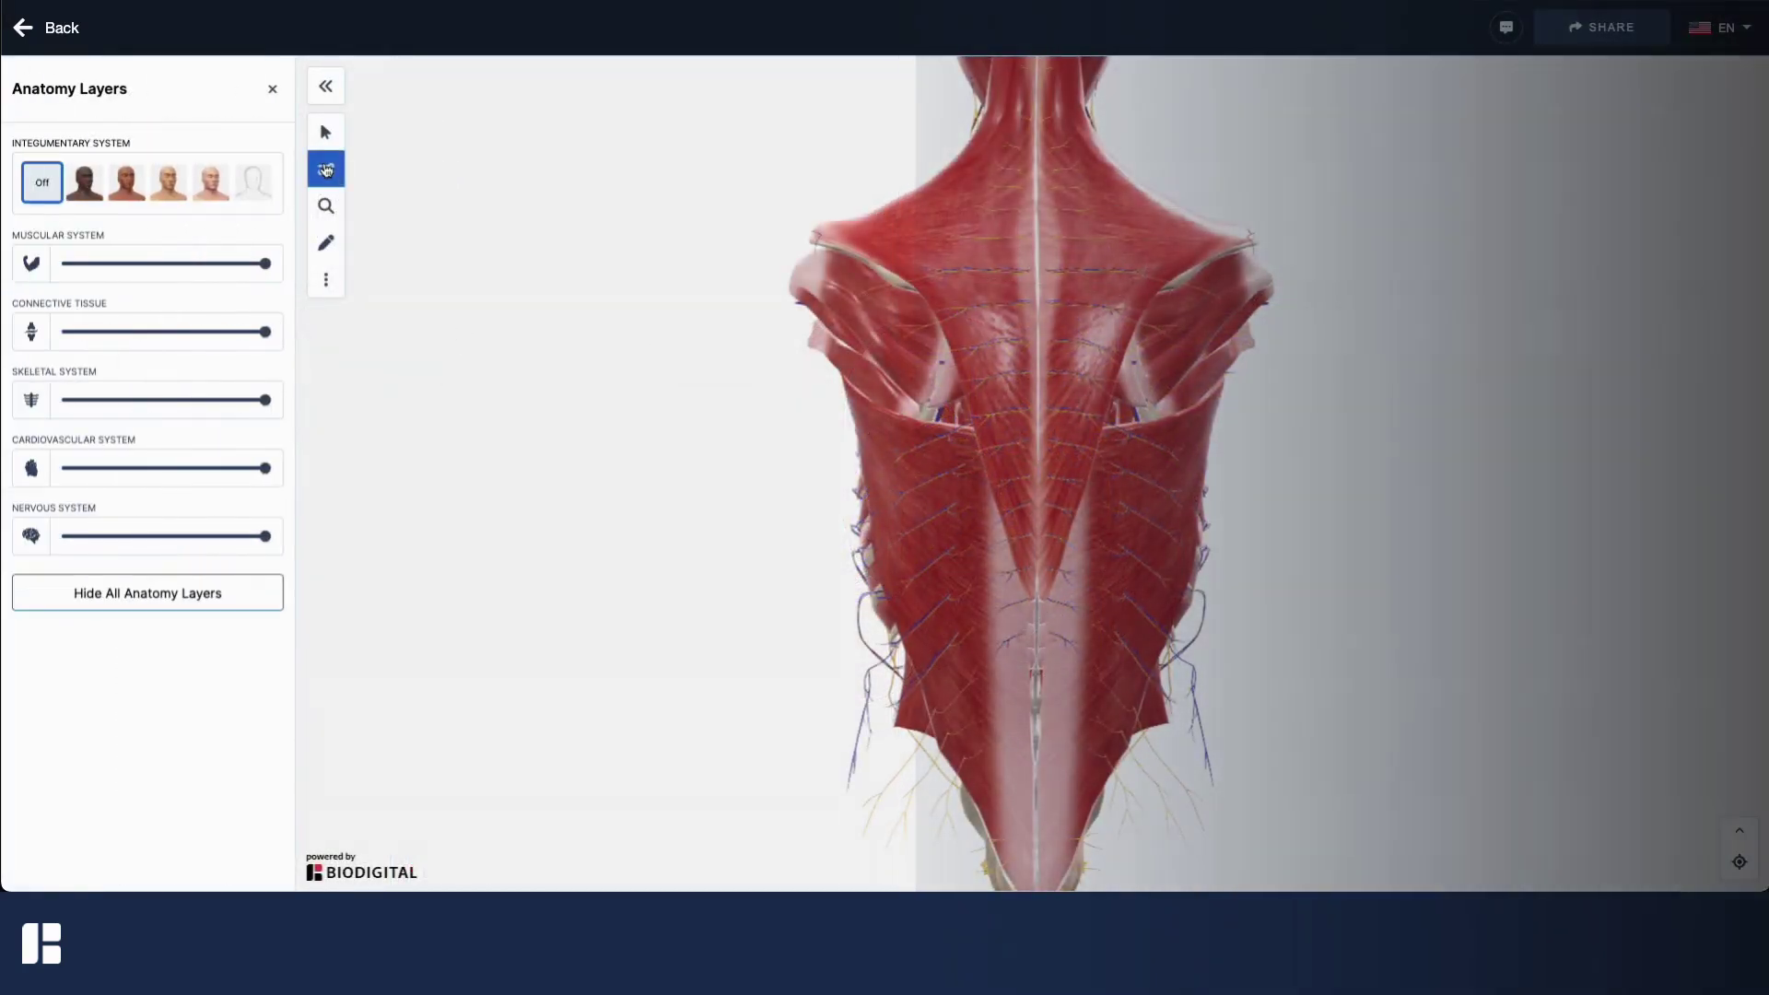
left_click_drag(265, 263, 127, 268)
left_click_drag(265, 338, 188, 341)
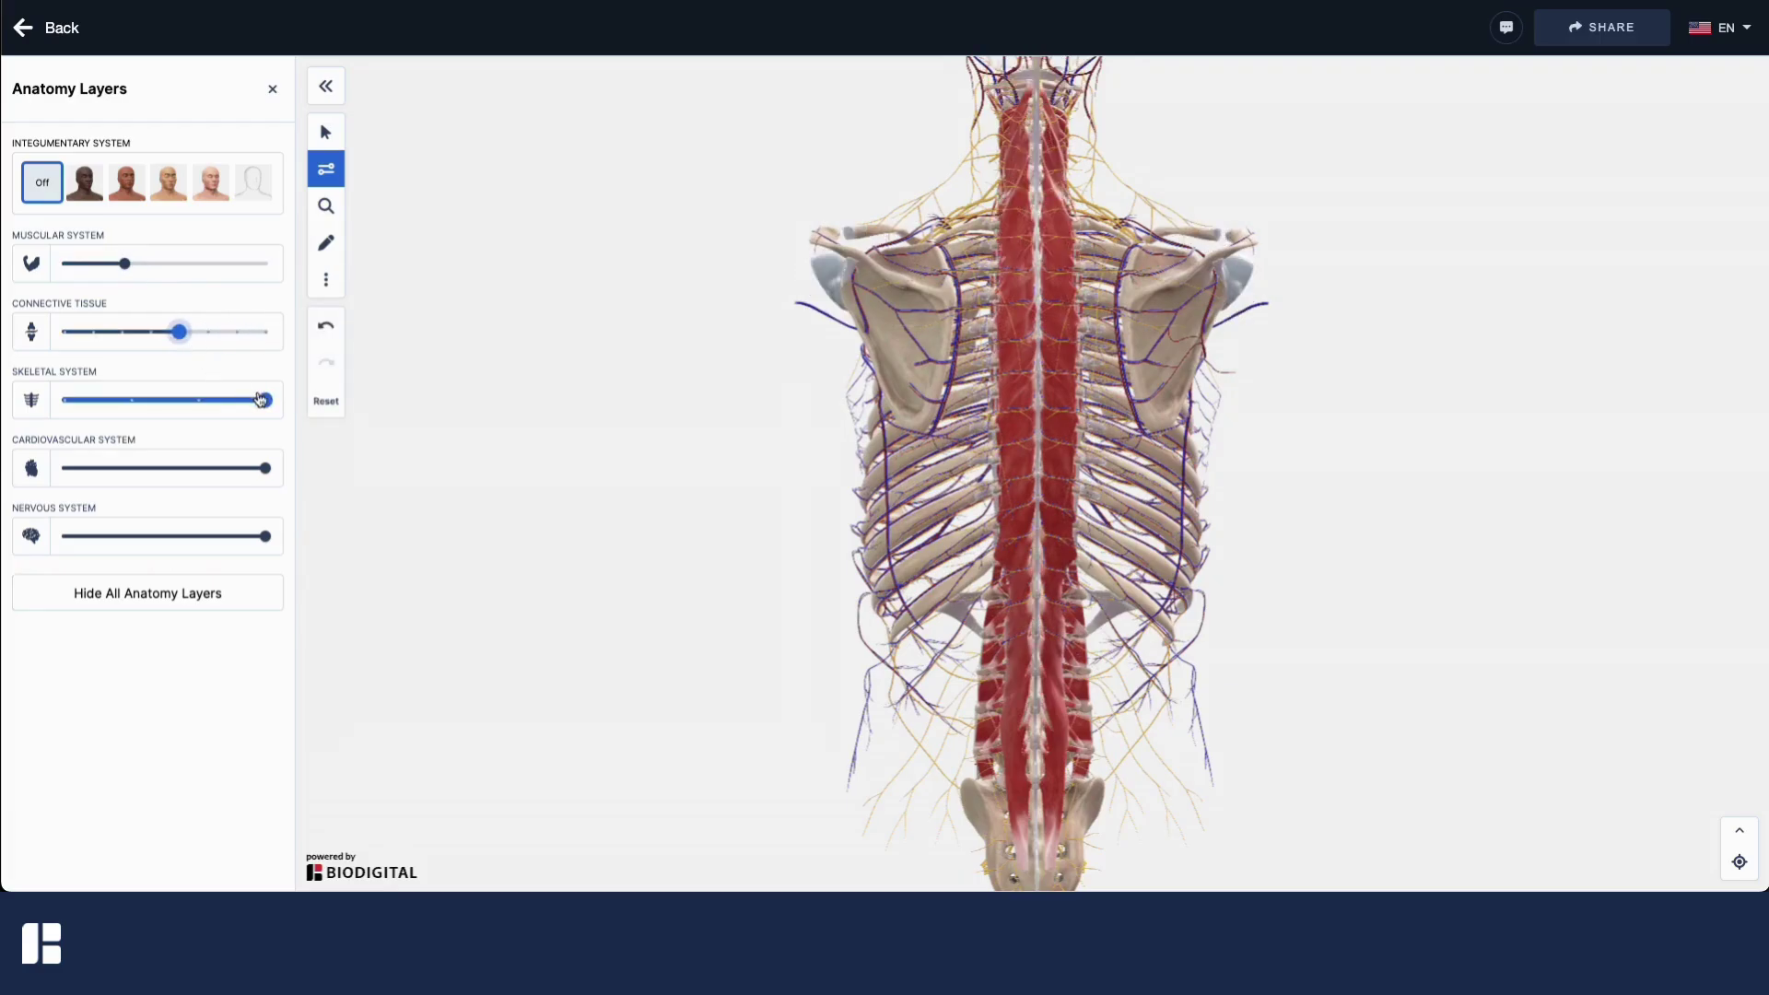
left_click_drag(263, 400, 145, 396)
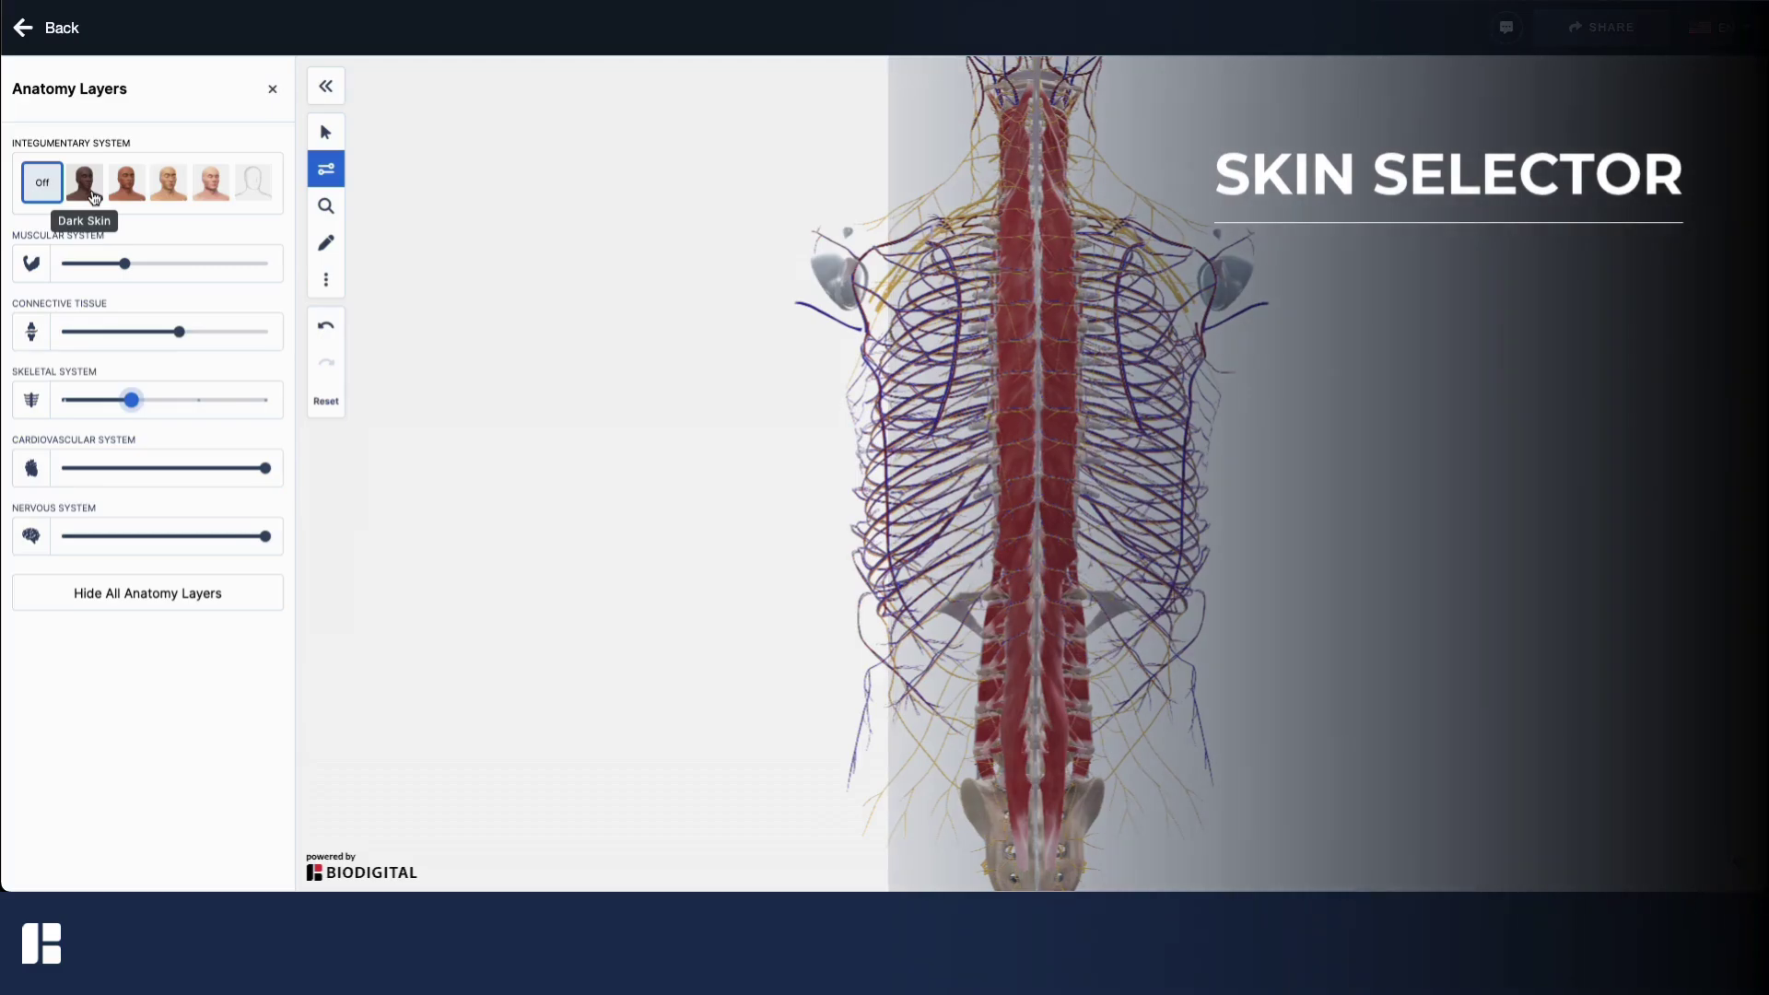
- Cover the back with a medium-tone skin and adjust its opacity
left_click(85, 183)
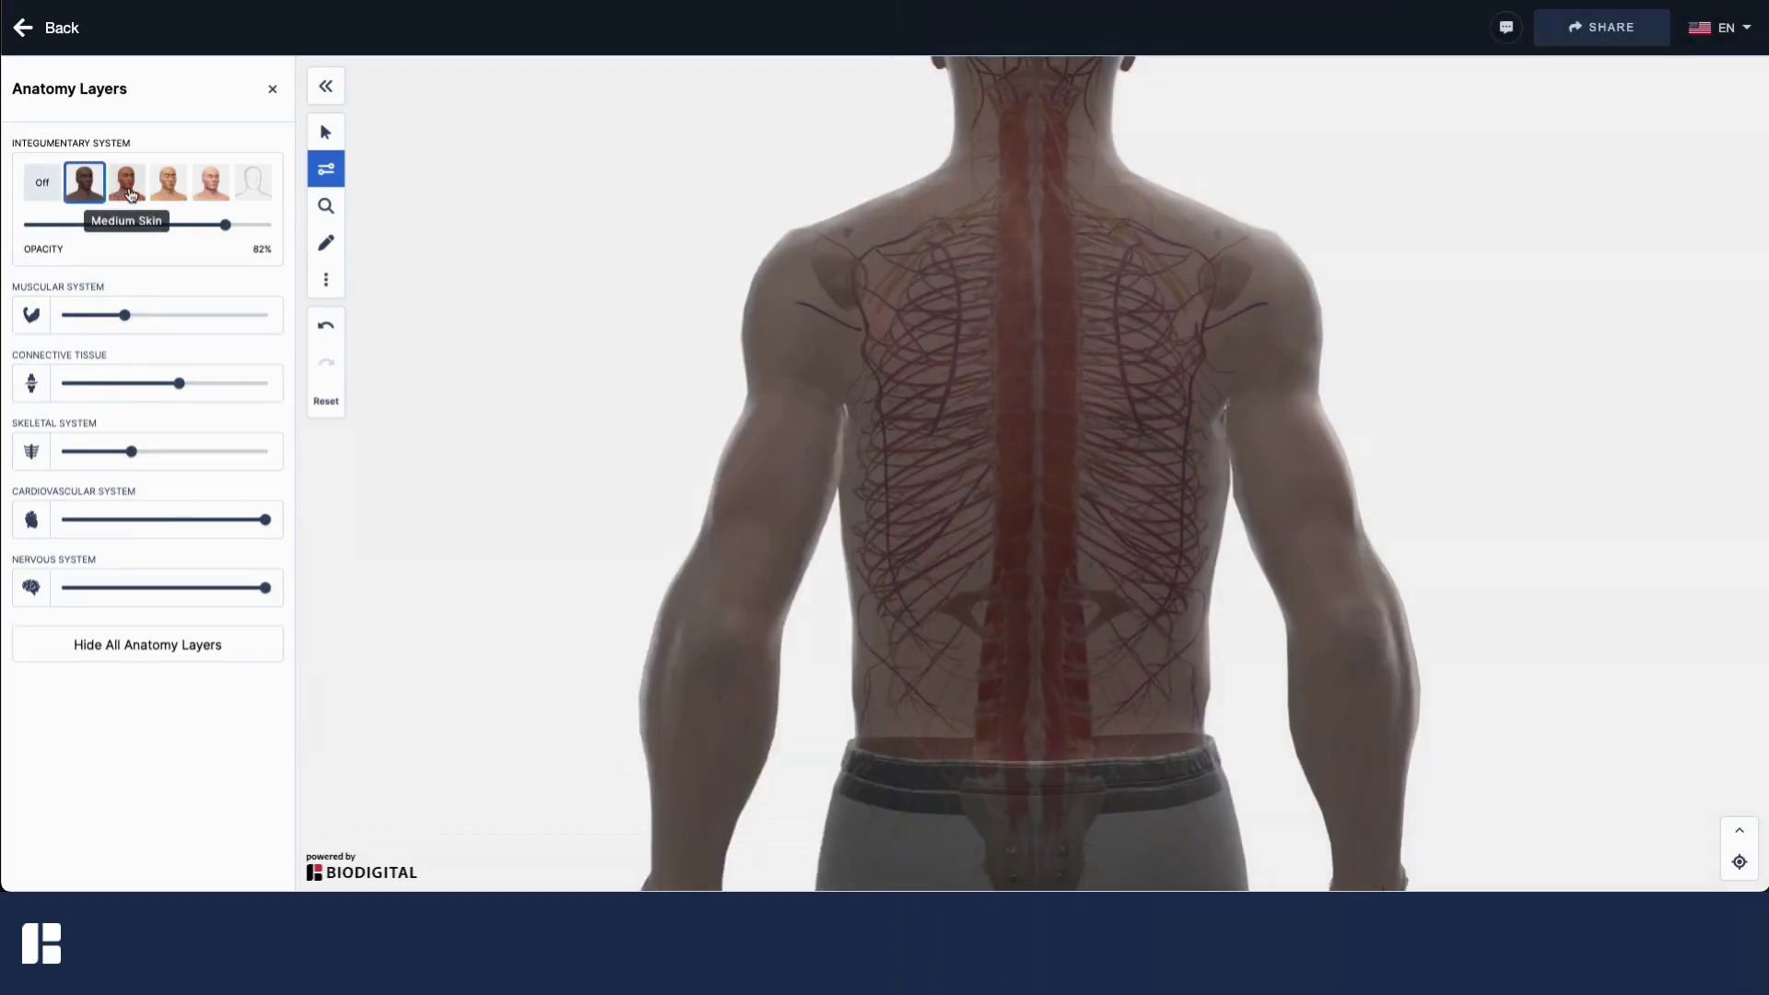
left_click(128, 189)
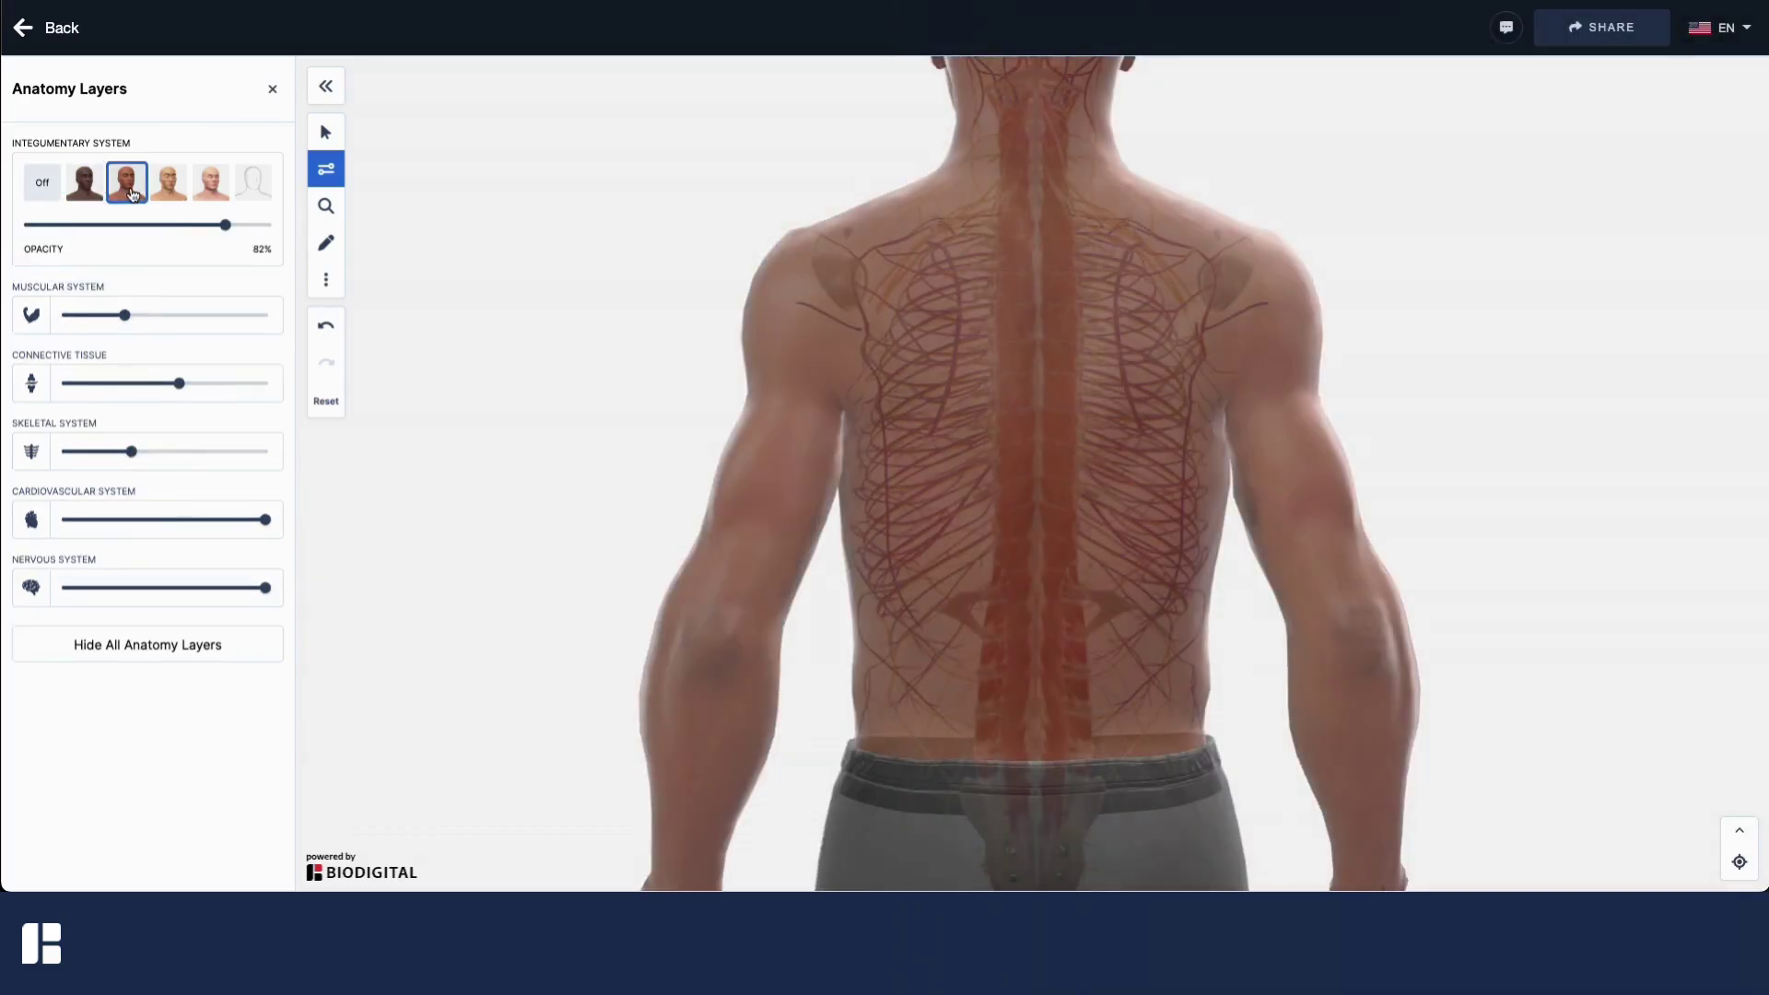
left_click_drag(224, 225, 170, 228)
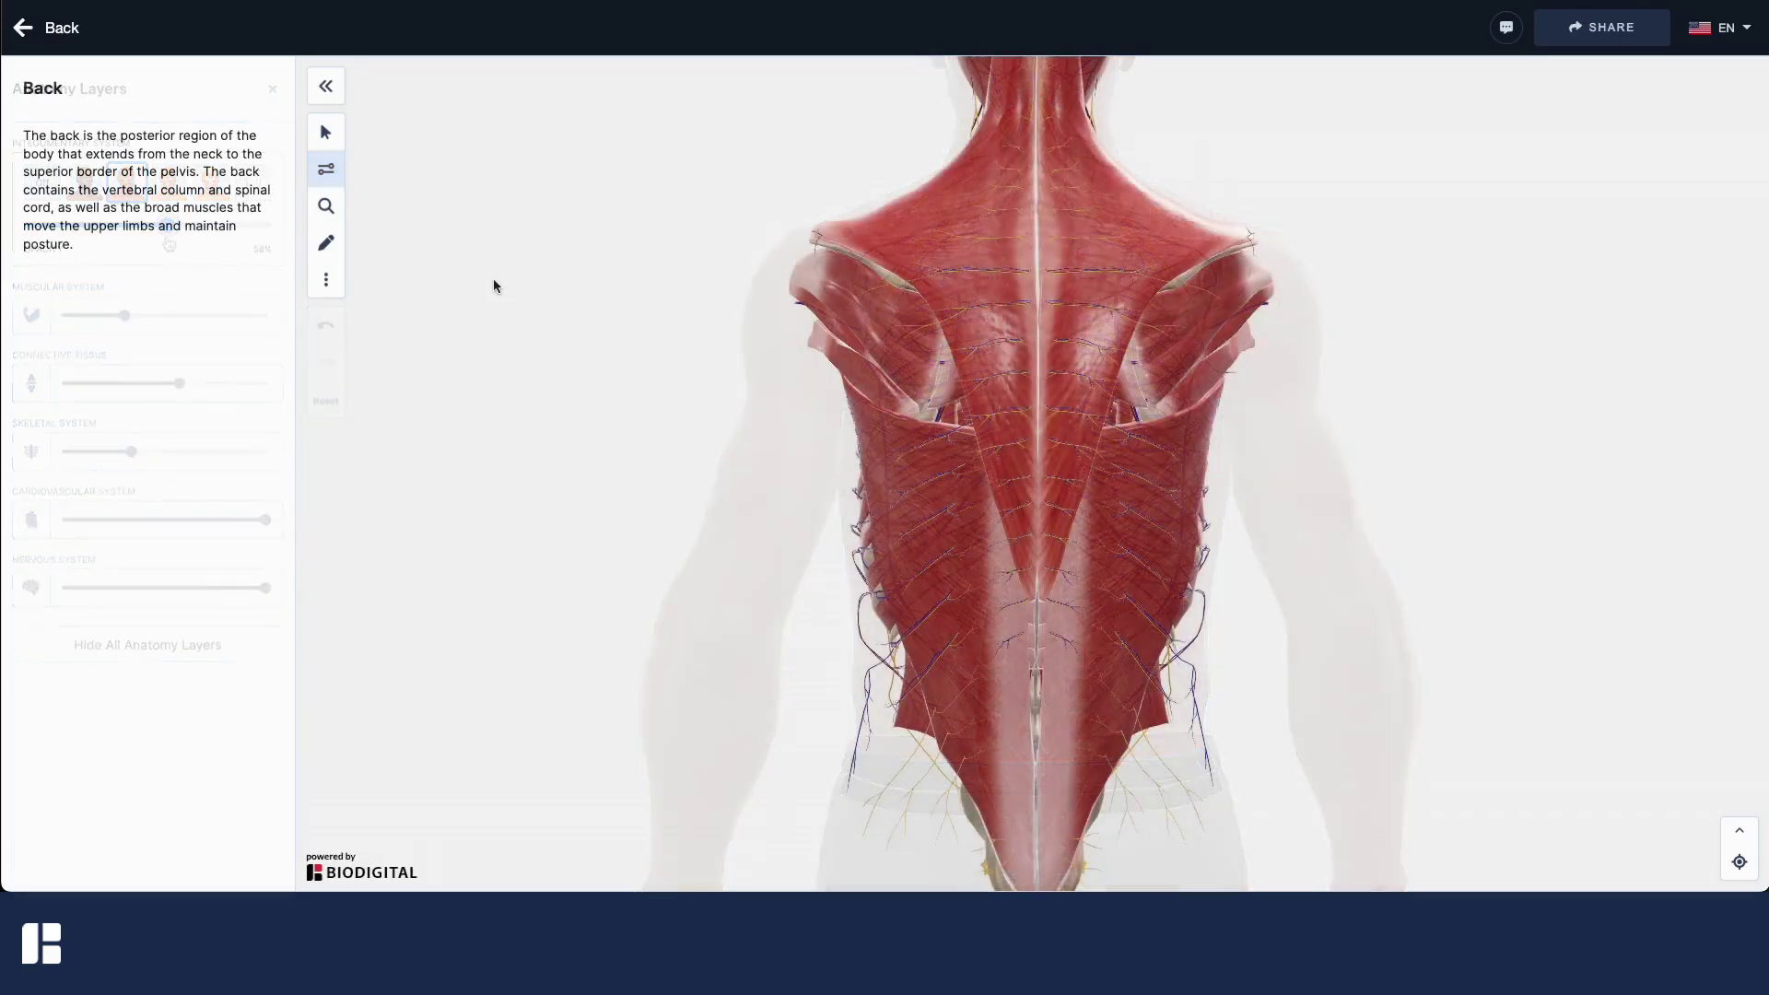
- In Anatomy Search's TREE view, expand Muscular system and Muscles of head and neck
left_click(326, 206)
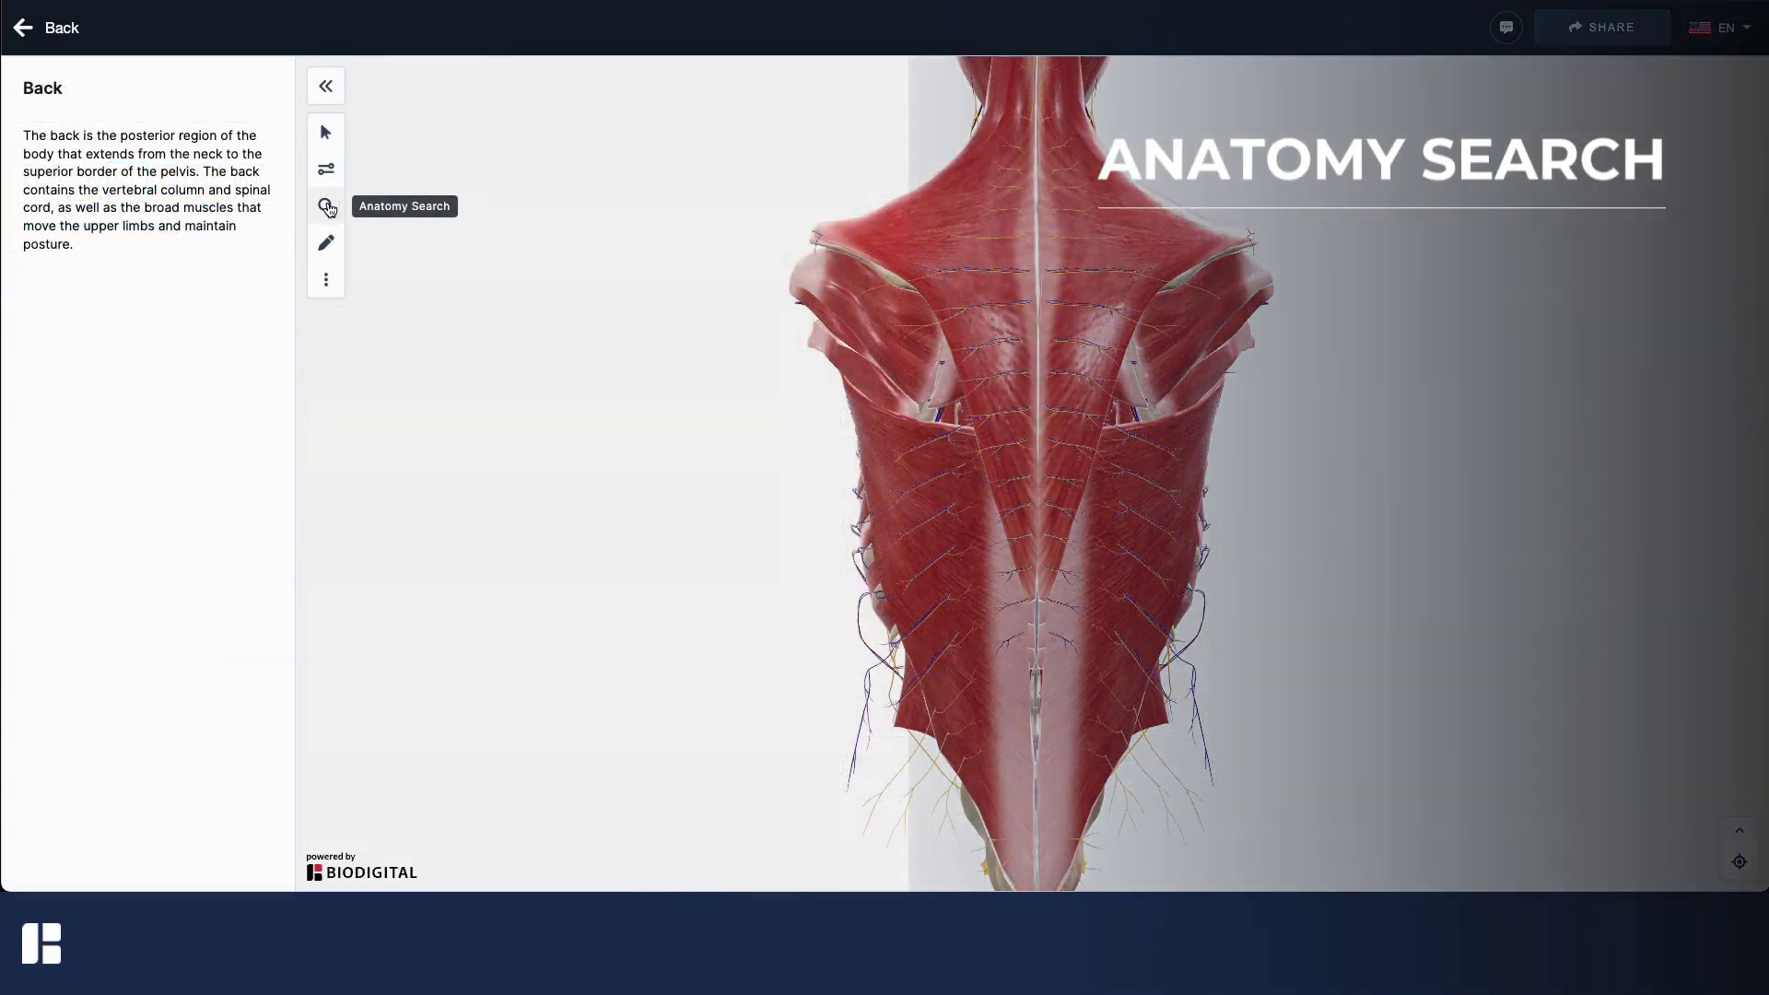
left_click(250, 216)
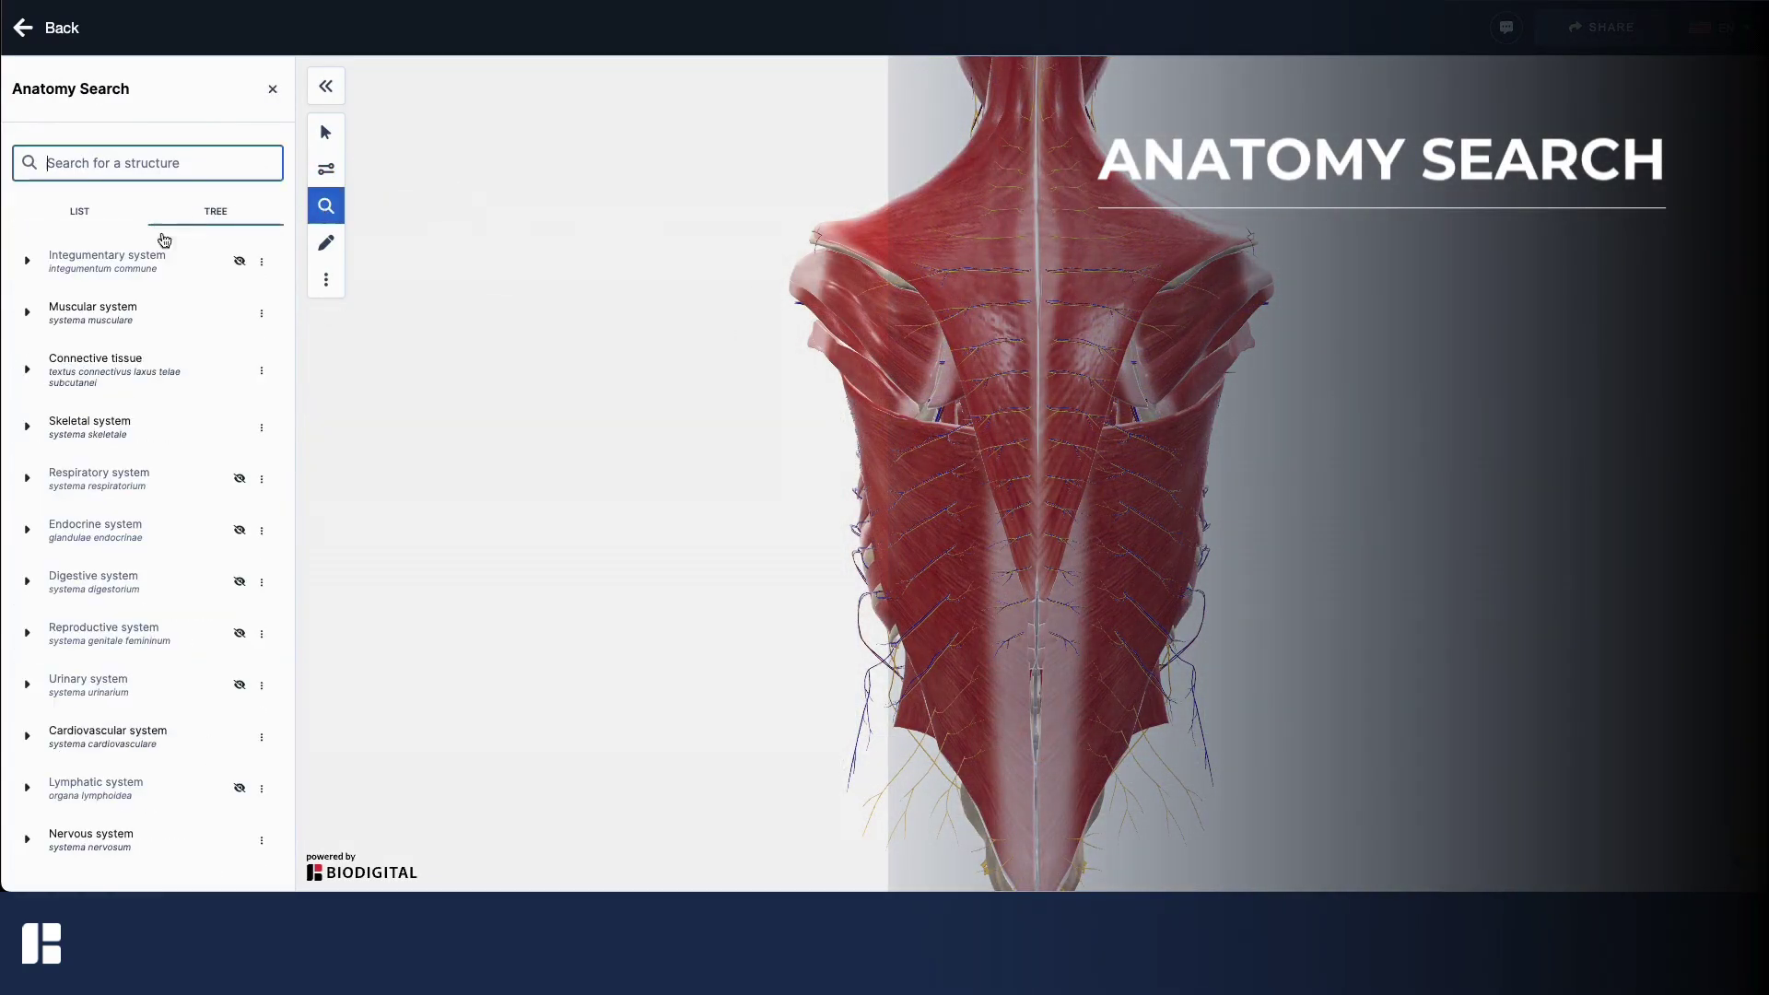
left_click(28, 312)
left_click(46, 365)
- Search 'vertebral column' and fade everything else around it
left_click(95, 160)
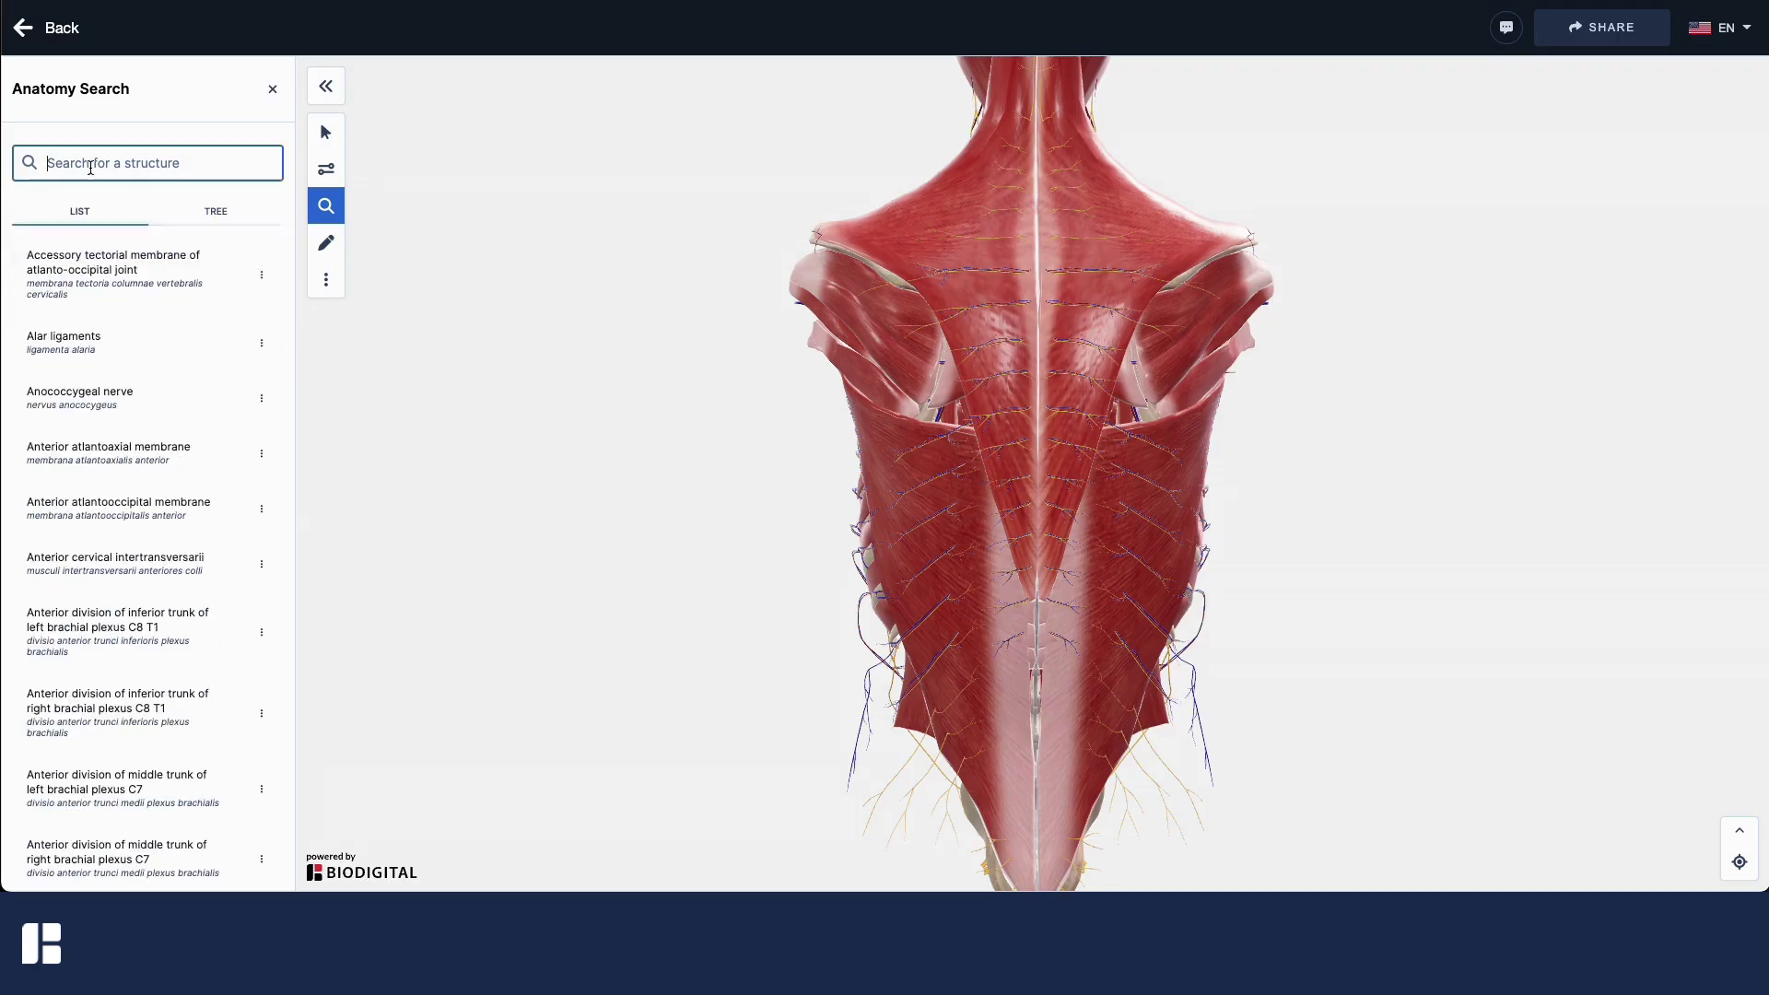
type("vertebral column")
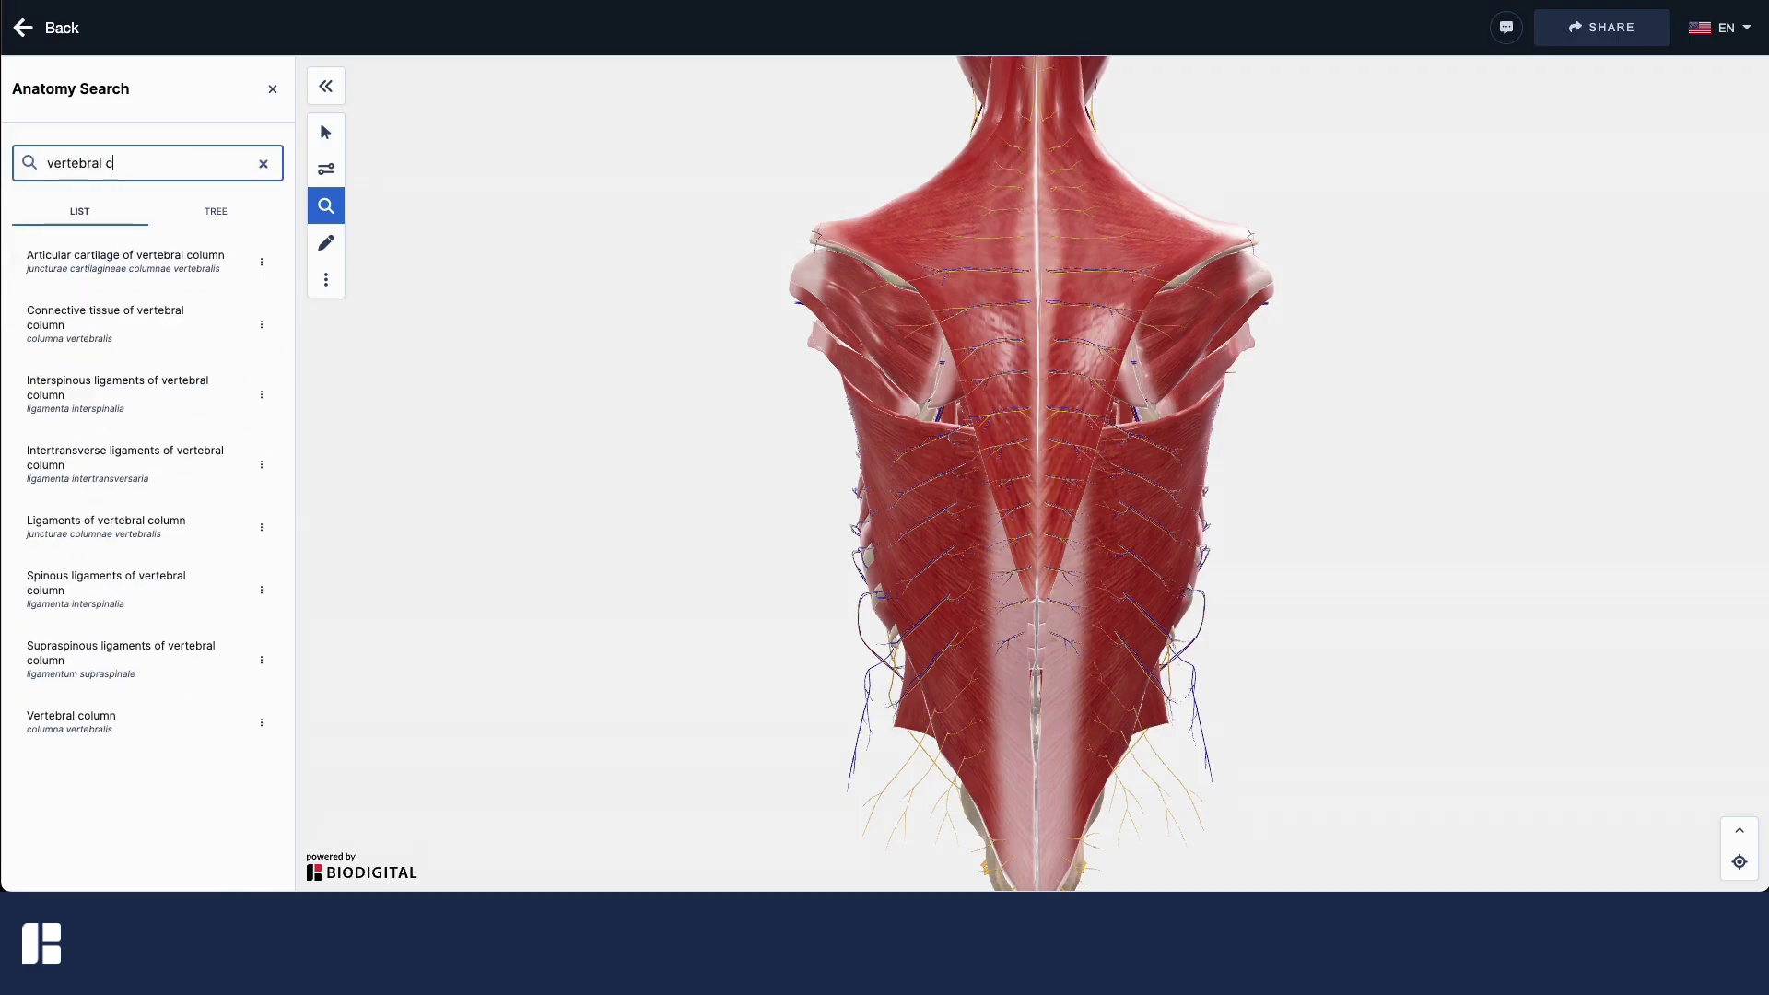
left_click(262, 723)
mouse_move(323, 814)
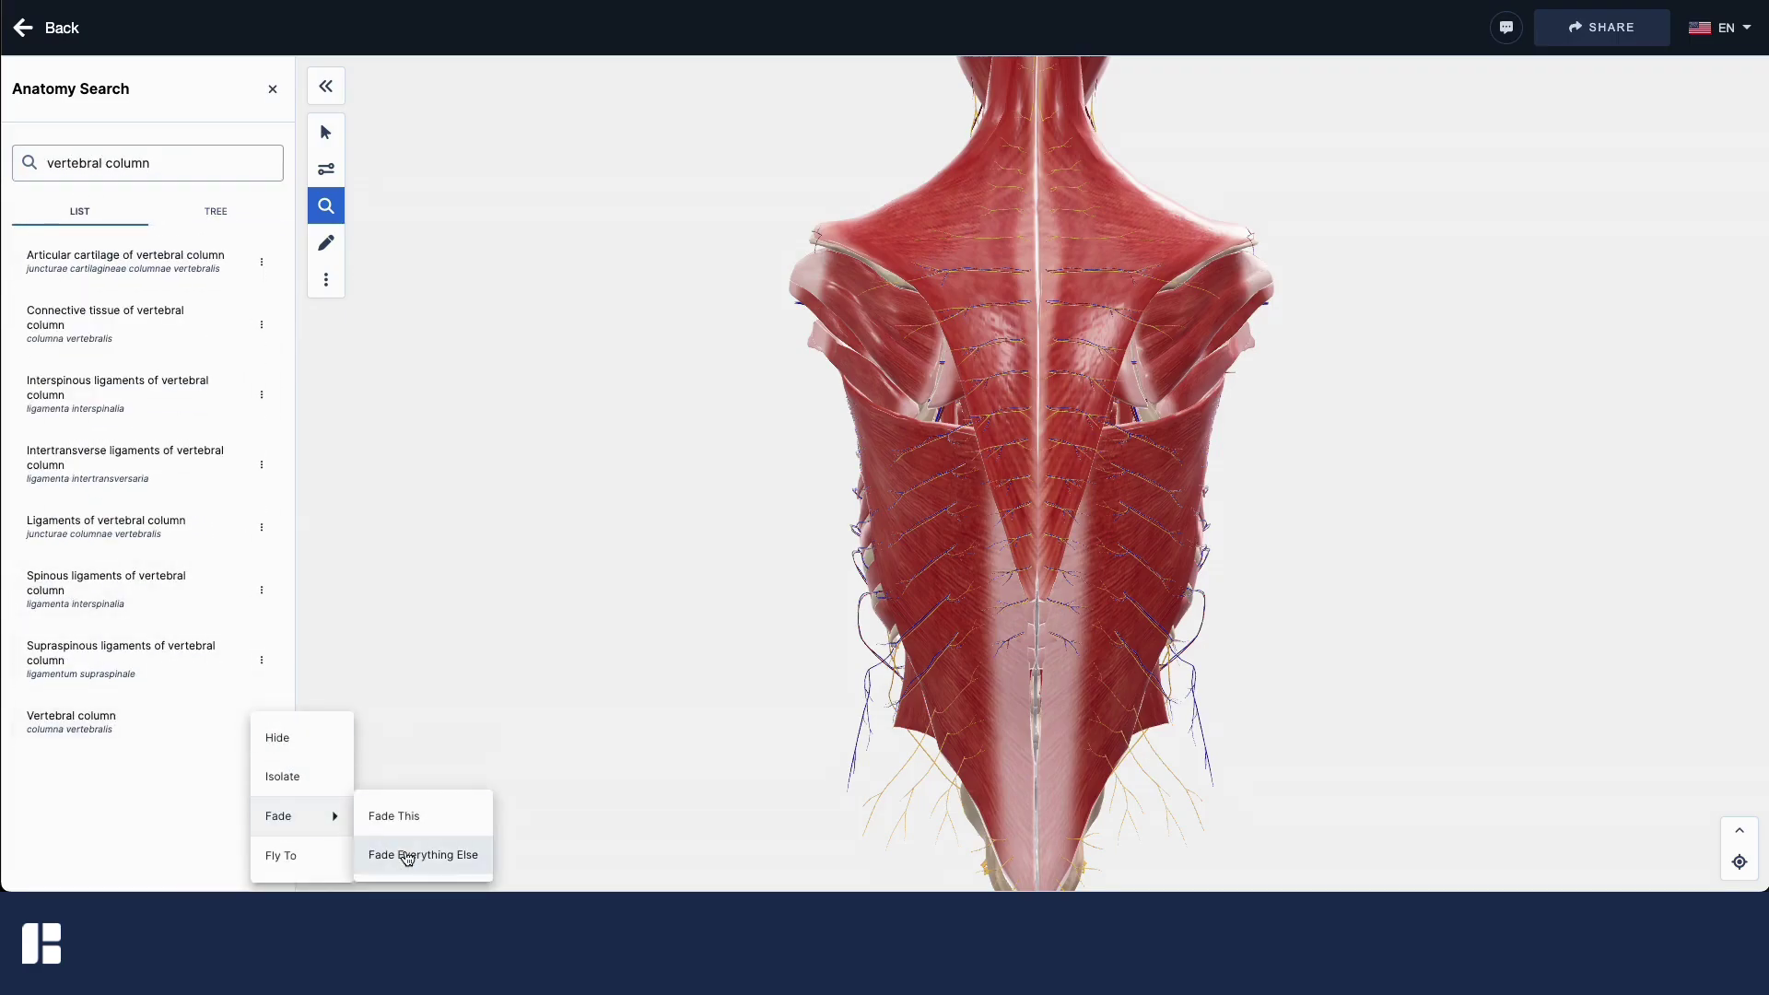
left_click(406, 853)
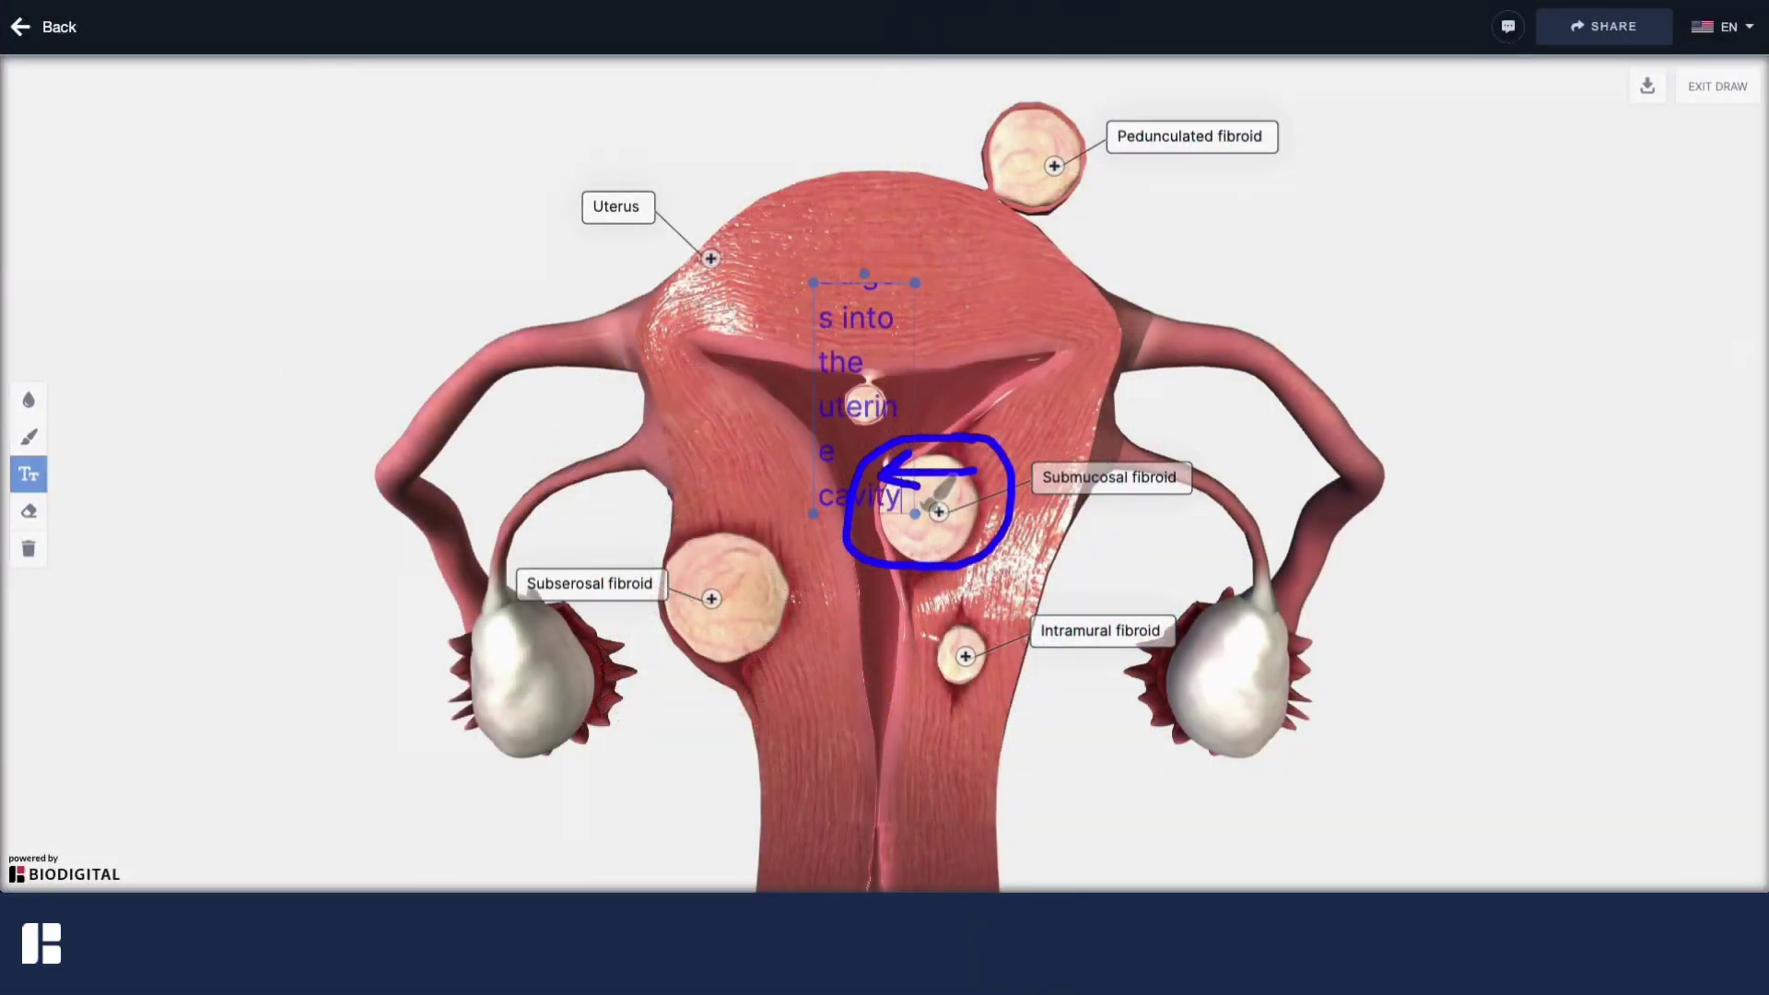
- Widen the note's text box to fit the note, then download the drawing as an image
left_click_drag(816, 280, 758, 185)
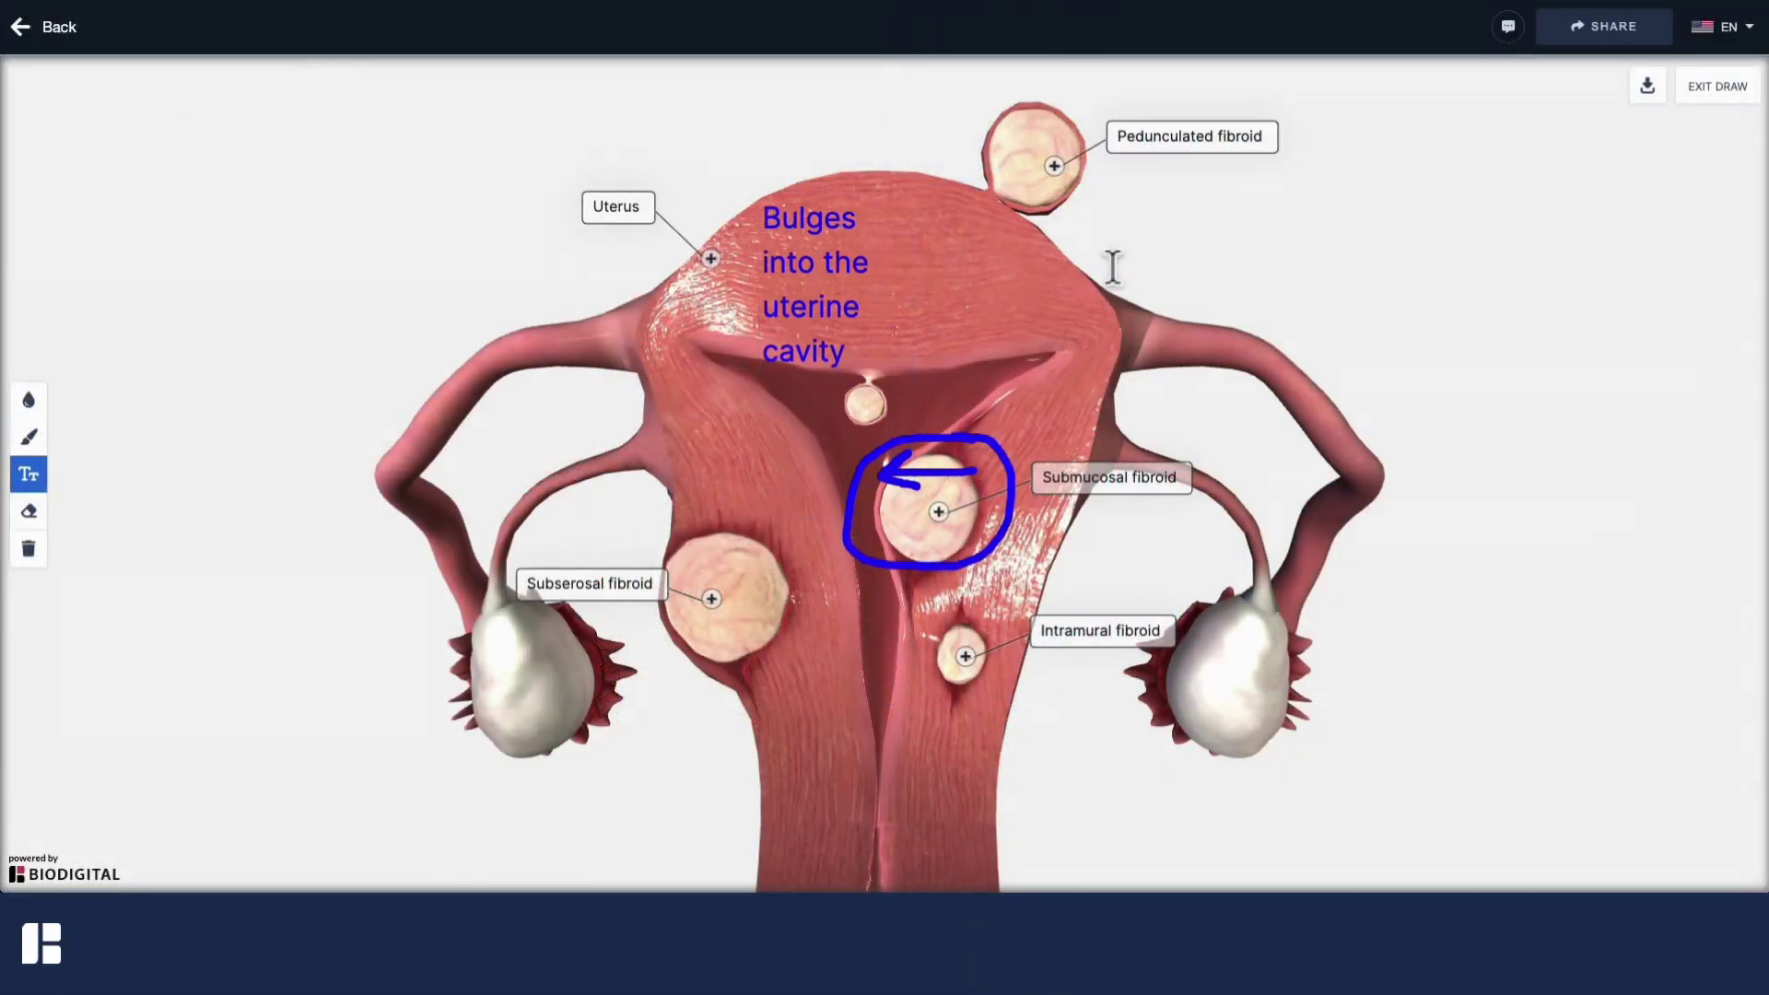
left_click(1650, 88)
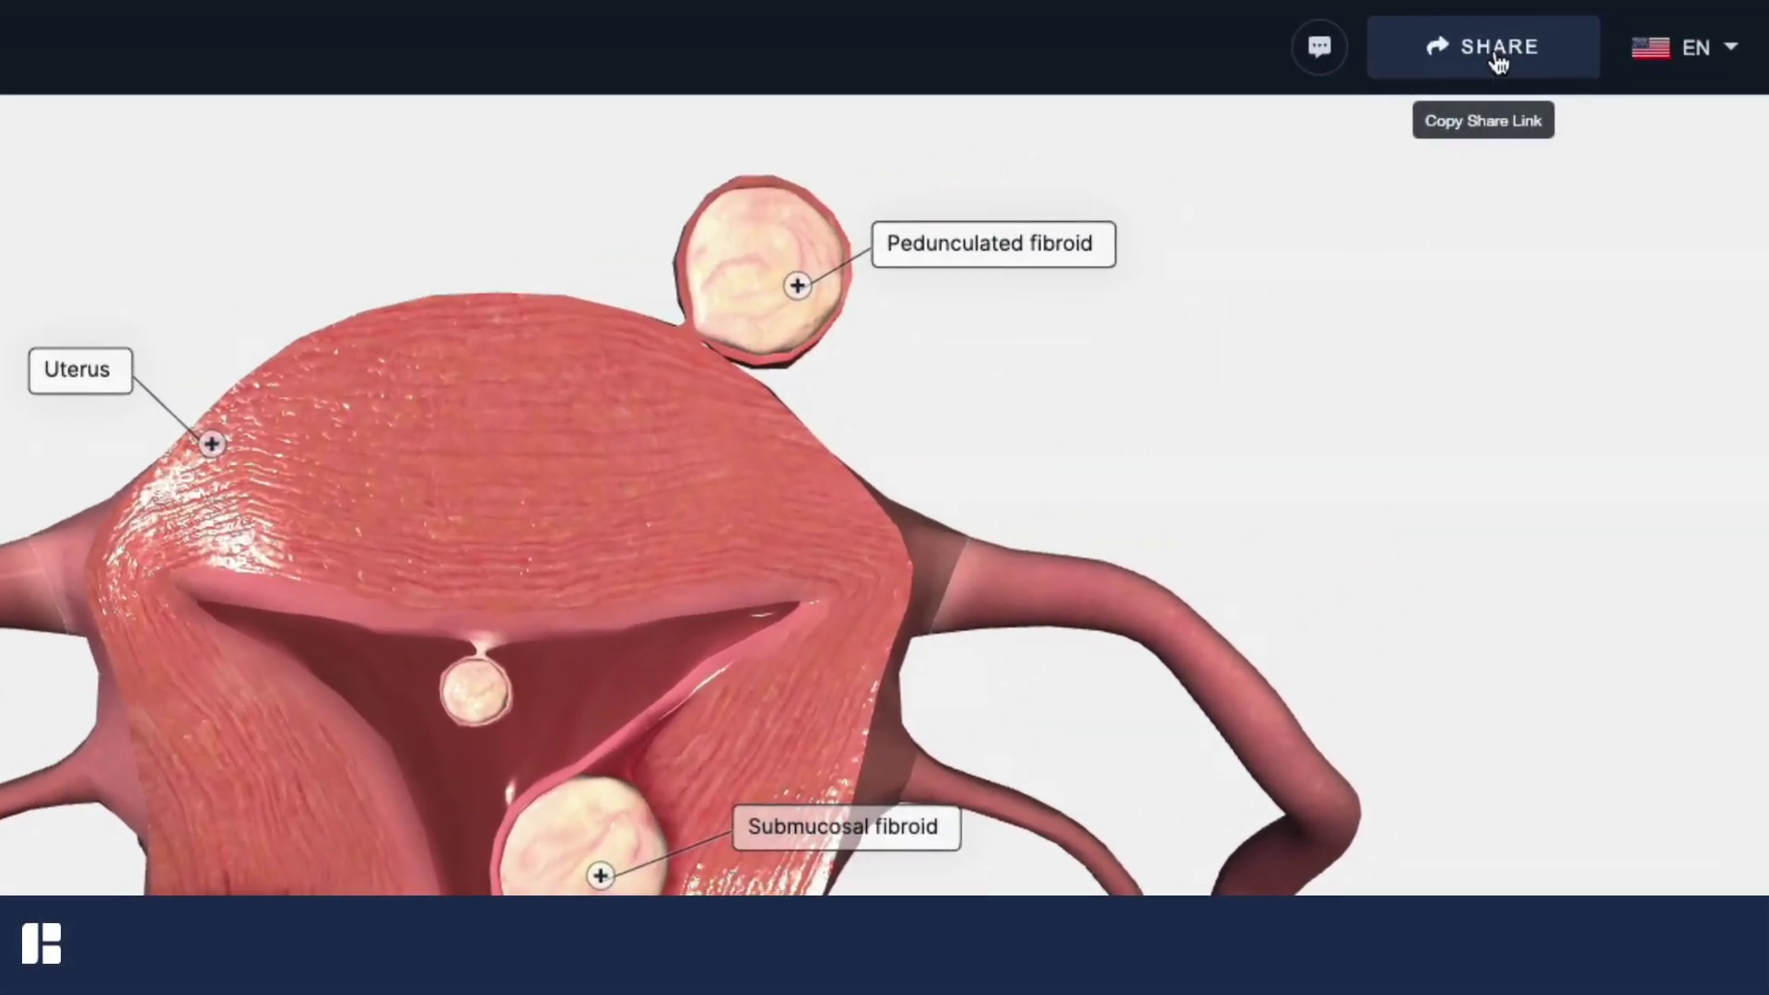
- Copy the Uterine Fibroids model link with the SHARE button at the top right
left_click(1498, 60)
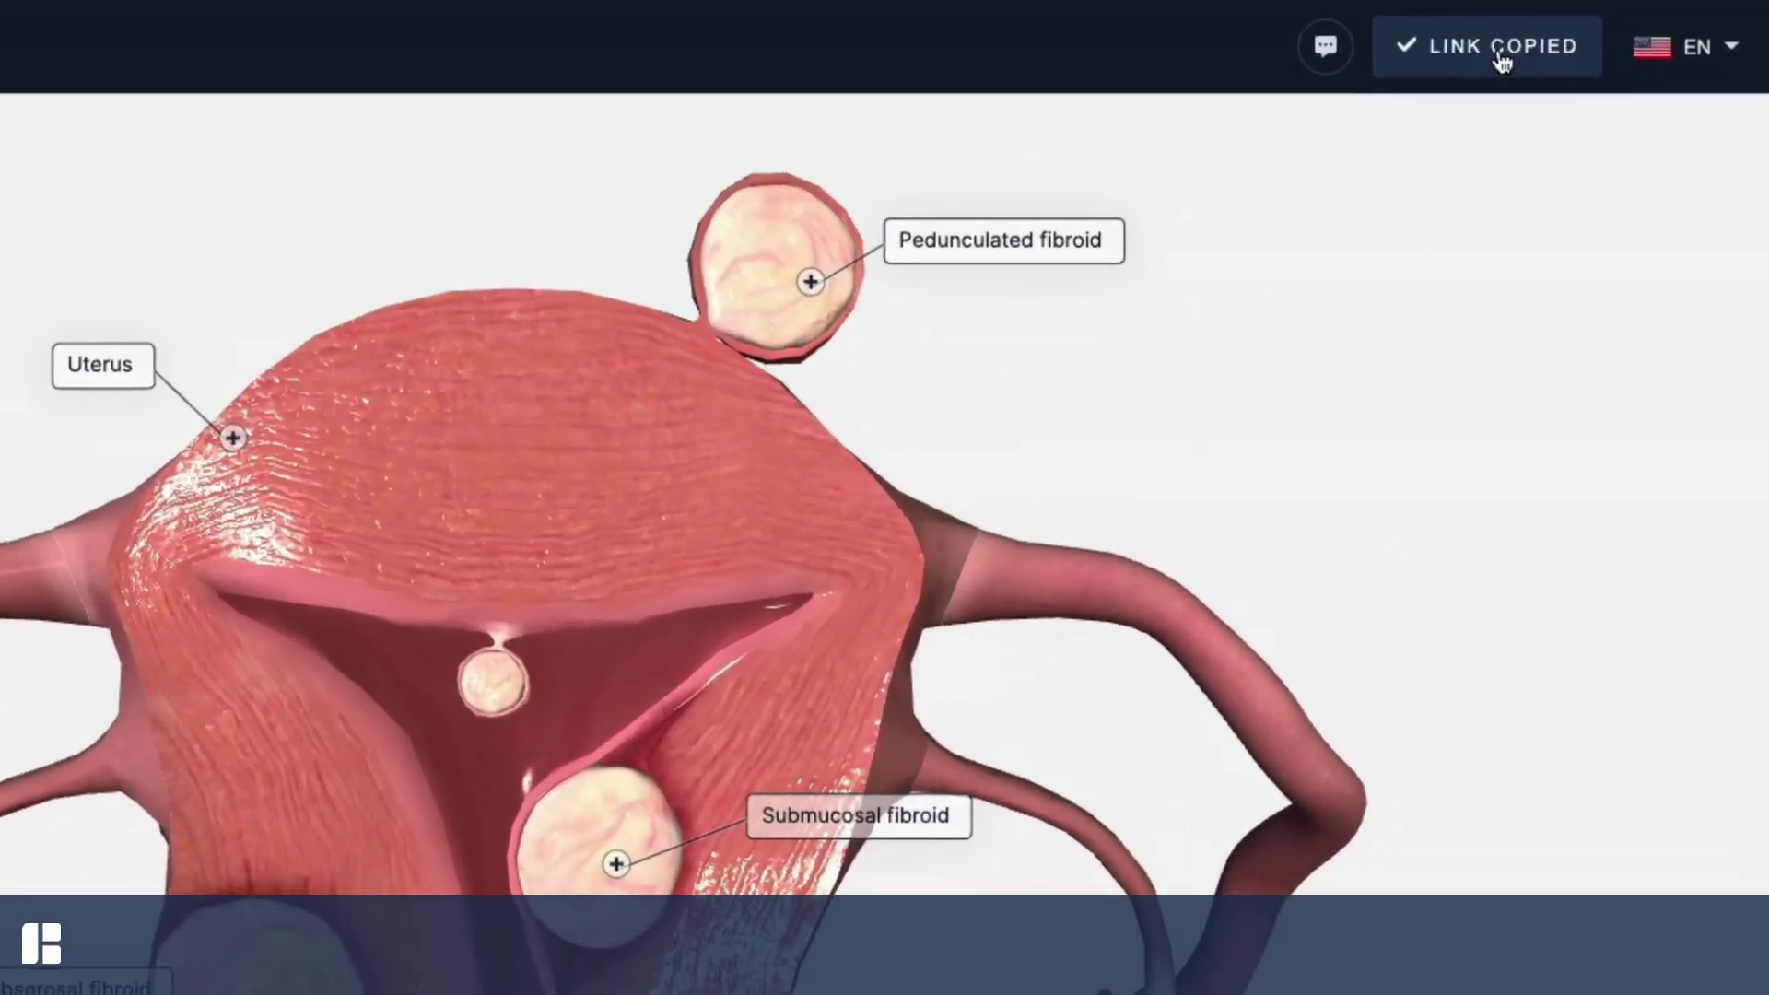